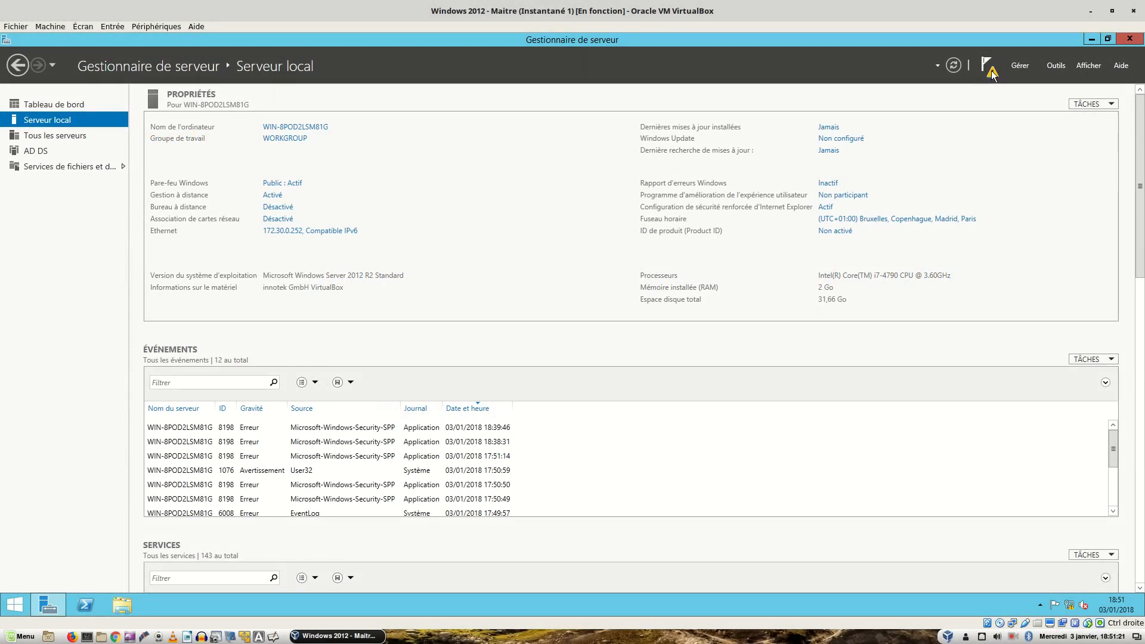
From the notifications, choose to promote this server to a domain controller
{"action": "left_click", "coordinate": [991, 70]}
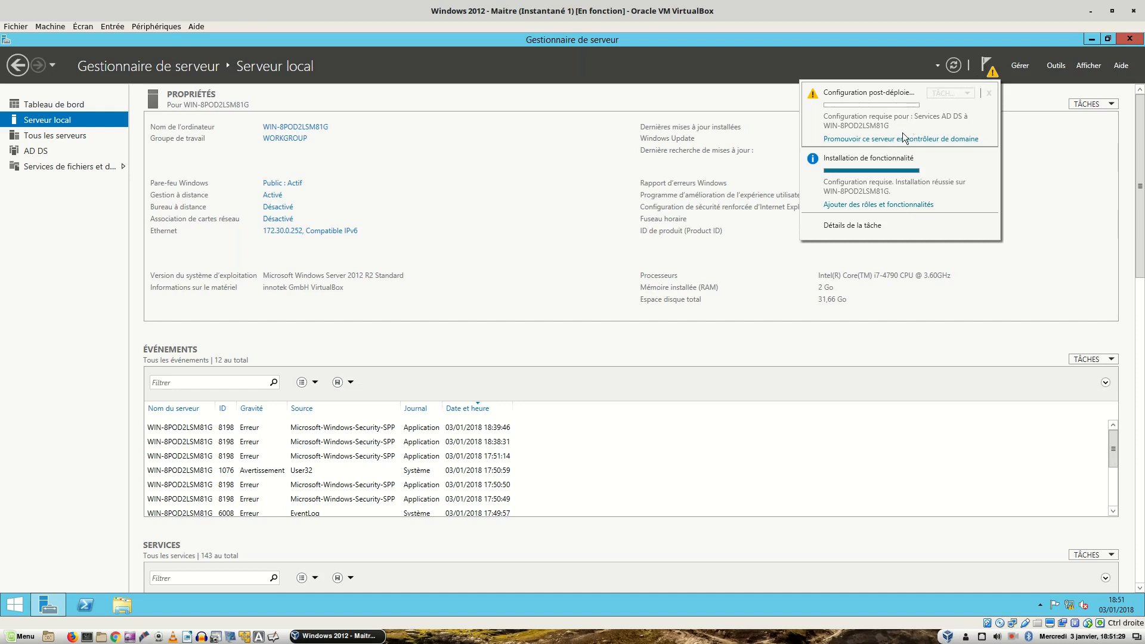
{"action": "left_click", "coordinate": [883, 141]}
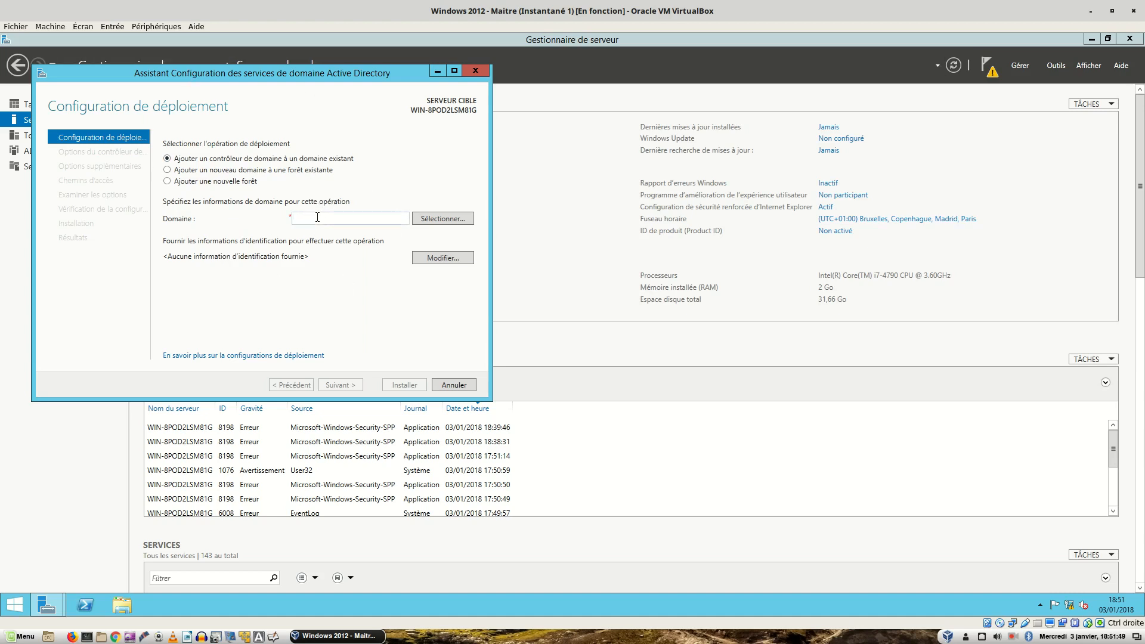
Enter netsystem.local as the domain and supply the domain administrator's credentials
{"action": "type", "text": "ETSYSTEM;LOCAL"}
{"action": "key", "text": "BackSpace"}
{"action": "key", "text": "BackSpace"}
{"action": "key", "text": "BackSpace"}
{"action": "key", "text": "BackSpace"}
{"action": "key", "text": "BackSpace"}
{"action": "key", "text": "BackSpace"}
{"action": "key", "text": "BackSpace"}
{"action": "key", "text": "BackSpace"}
{"action": "key", "text": "BackSpace"}
{"action": "key", "text": "BackSpace"}
{"action": "key", "text": "BackSpace"}
{"action": "key", "text": "BackSpace"}
{"action": "key", "text": "BackSpace"}
{"action": "key", "text": "BackSpace"}
{"action": "type", "text": "netsystem.local"}
{"action": "left_click", "coordinate": [425, 218]}
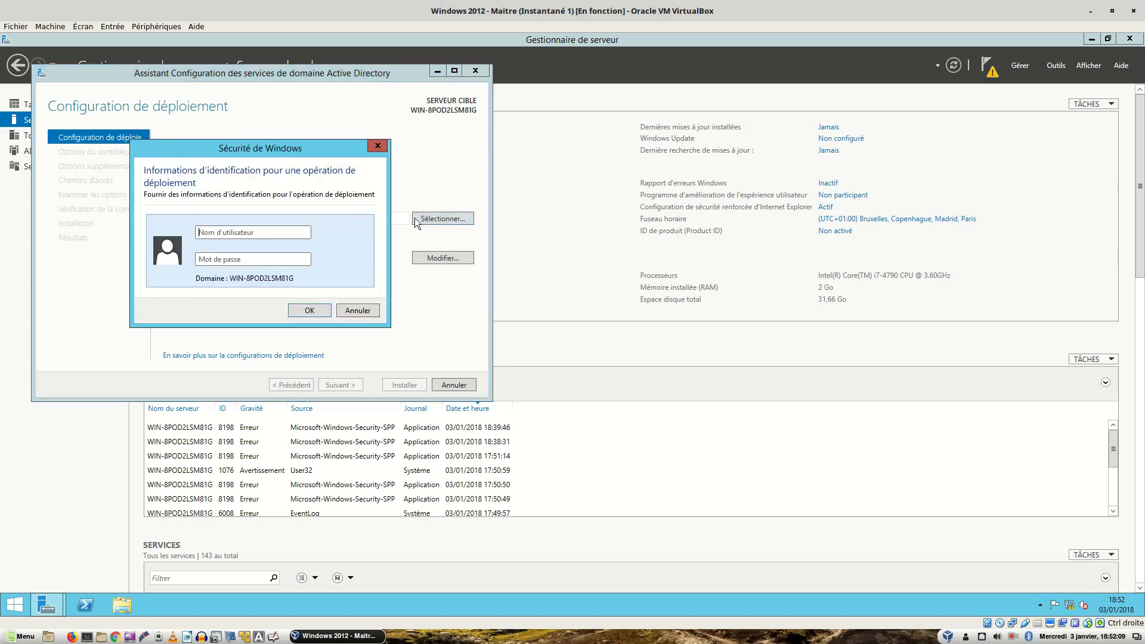
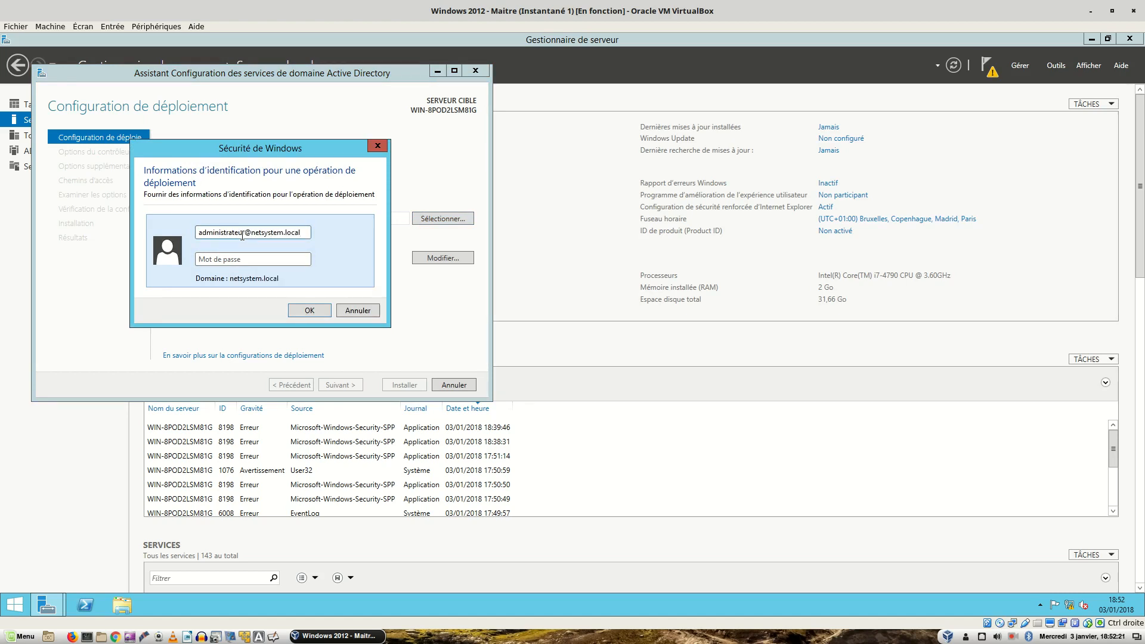
{"action": "key", "text": "Tab"}
{"action": "type", "text": "•••••••••"}
{"action": "key", "text": "Return"}
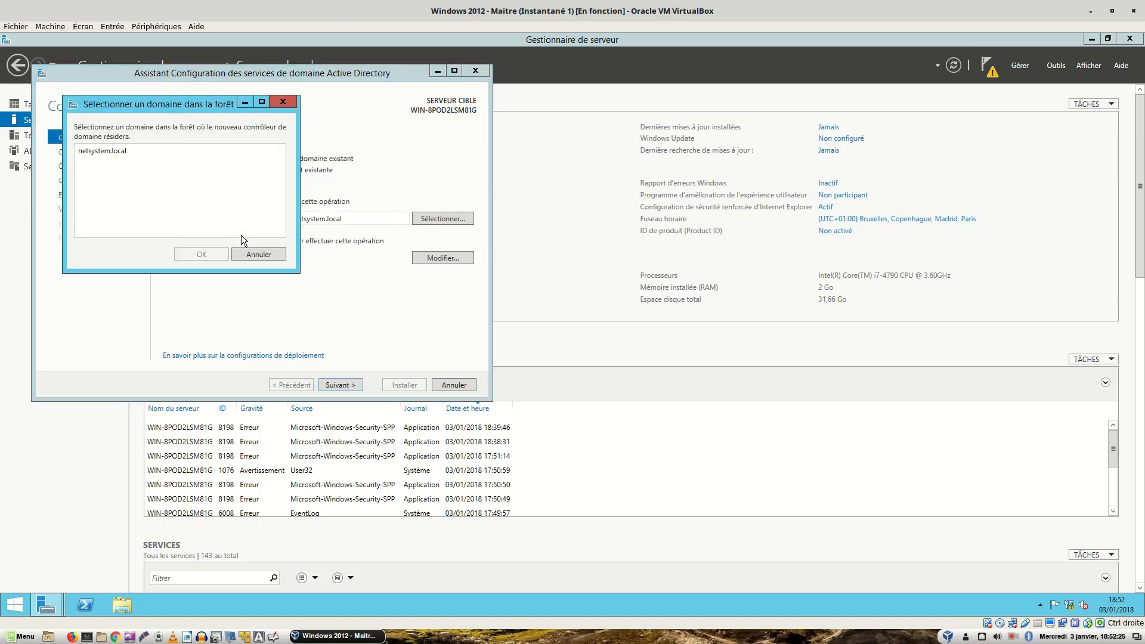
Select netsystem.local as the target domain and confirm the deployment settings
{"action": "left_click", "coordinate": [94, 152]}
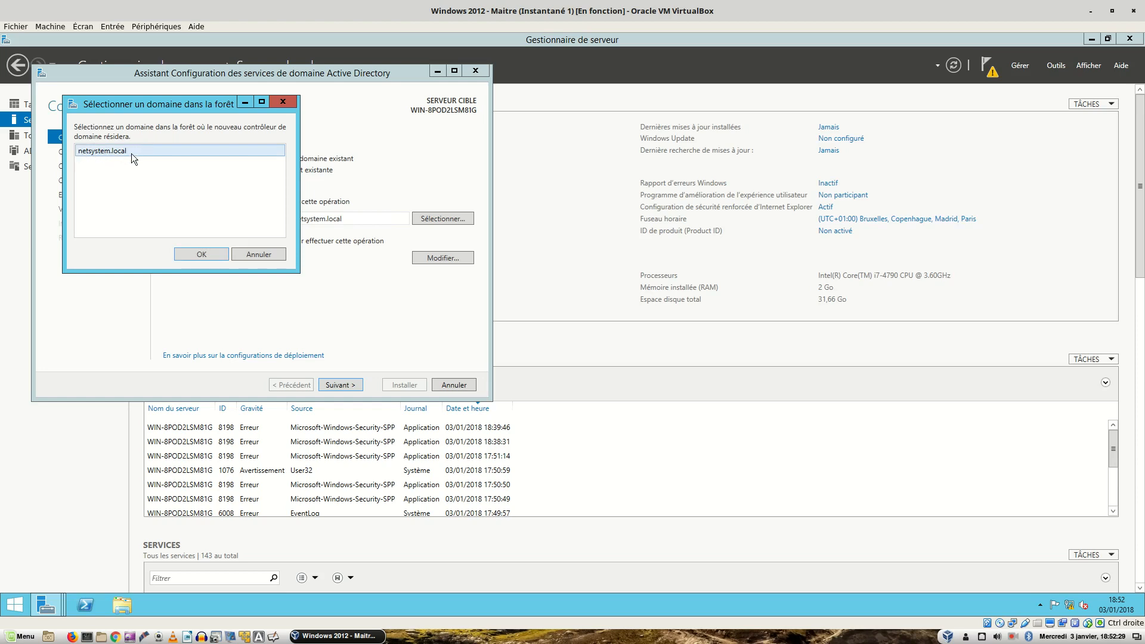
{"action": "left_click", "coordinate": [195, 254]}
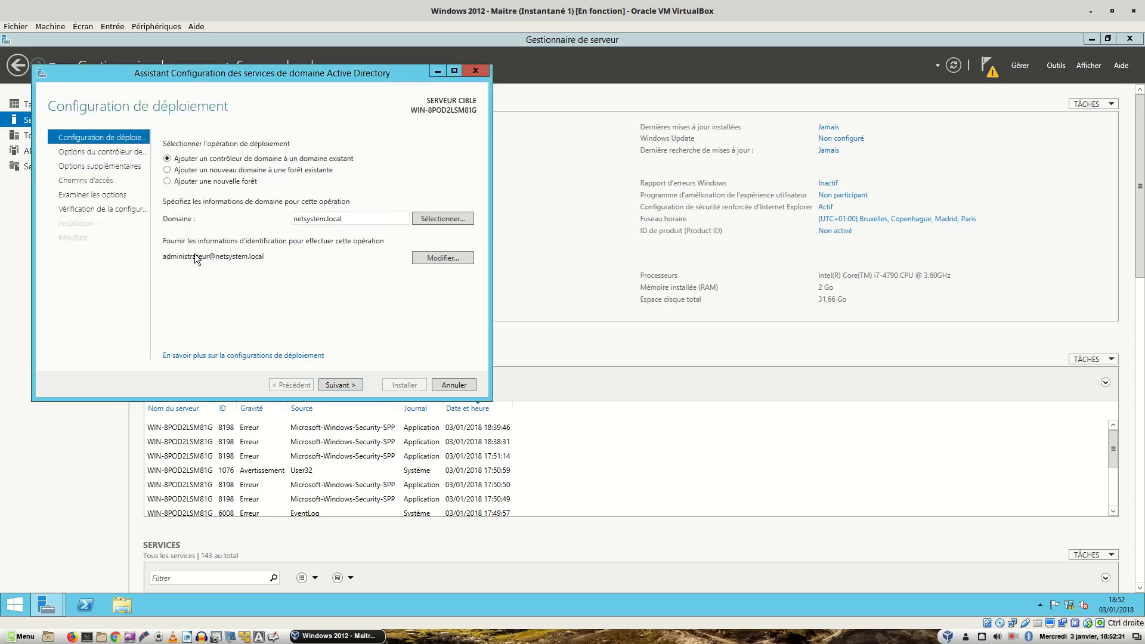
{"action": "left_click", "coordinate": [344, 386]}
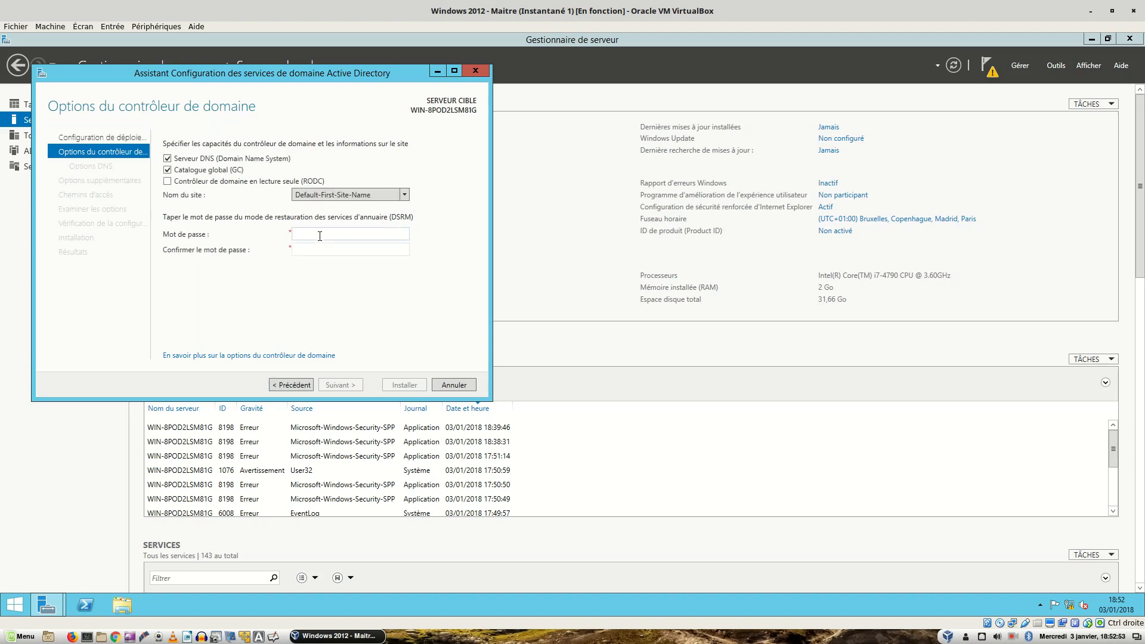
Enter and confirm the DSRM password, keeping DNS server and Global Catalog enabled
{"action": "type", "text": "********"}
{"action": "key", "text": "Tab"}
{"action": "type", "text": "*********"}
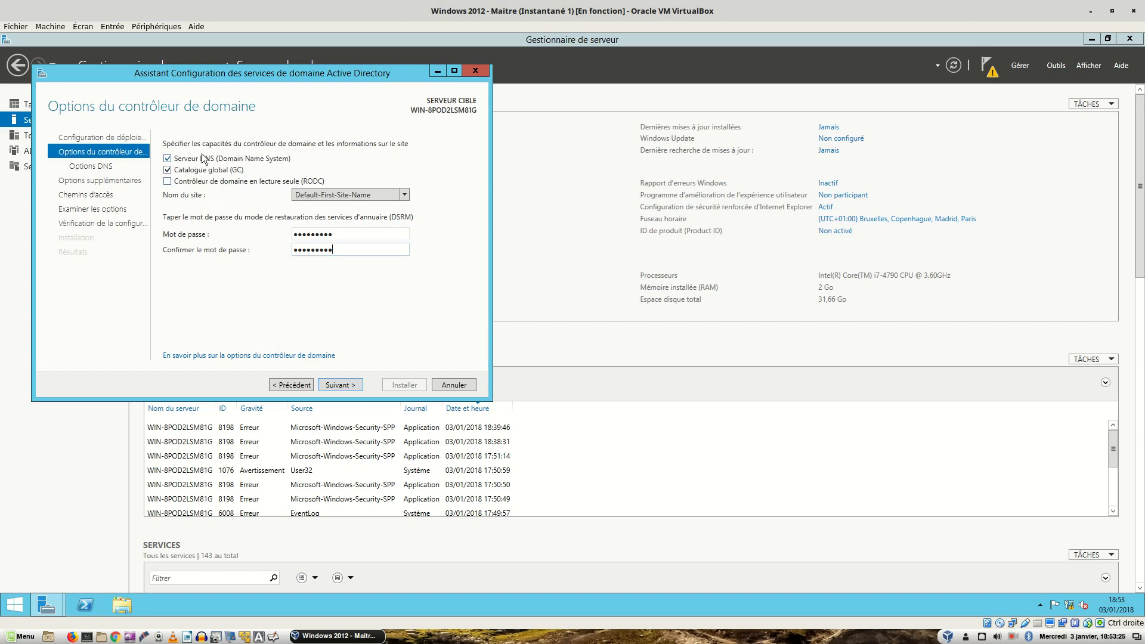
{"action": "left_click", "coordinate": [347, 386]}
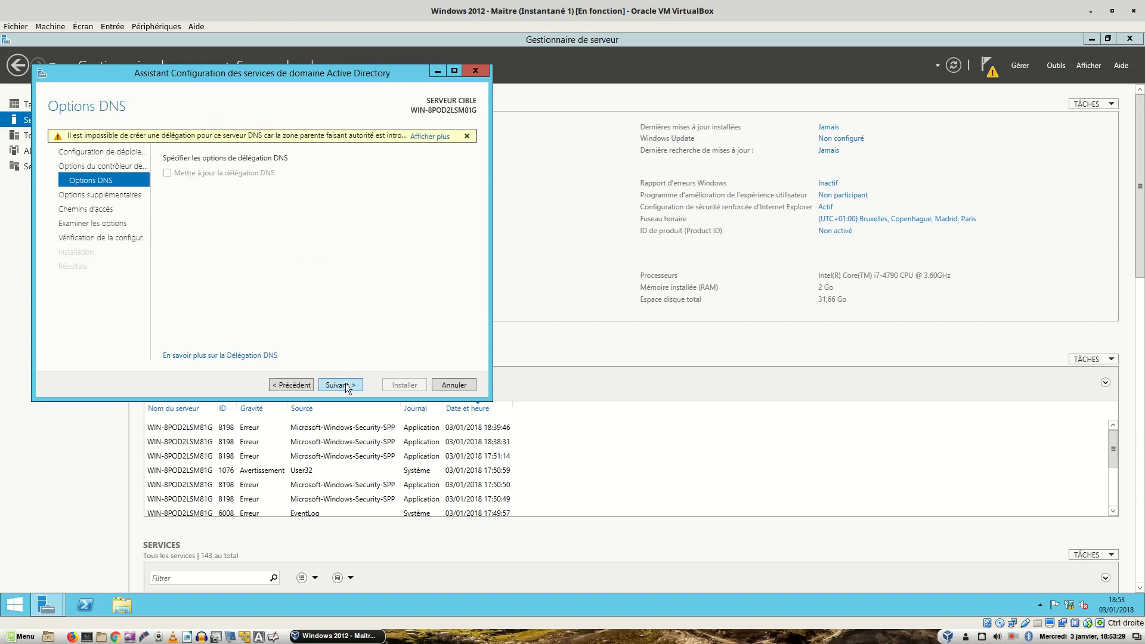
Replicate from WIN-MHAQ9N2LCT8.netsystem.local and keep the default database and log paths
{"action": "left_click", "coordinate": [347, 386]}
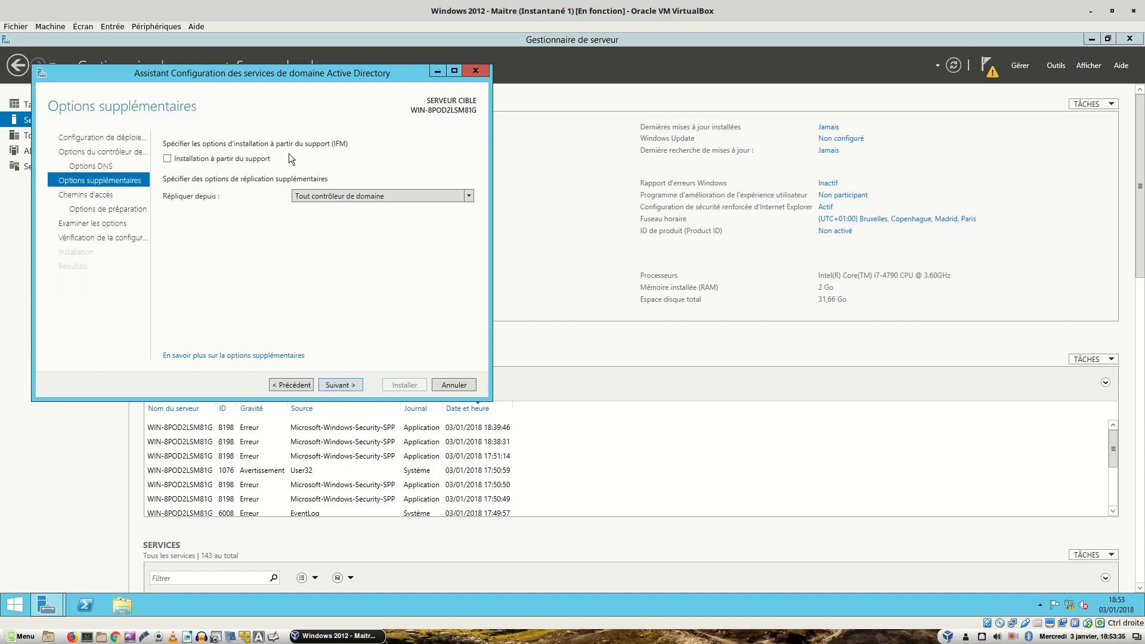
{"action": "left_click", "coordinate": [367, 195]}
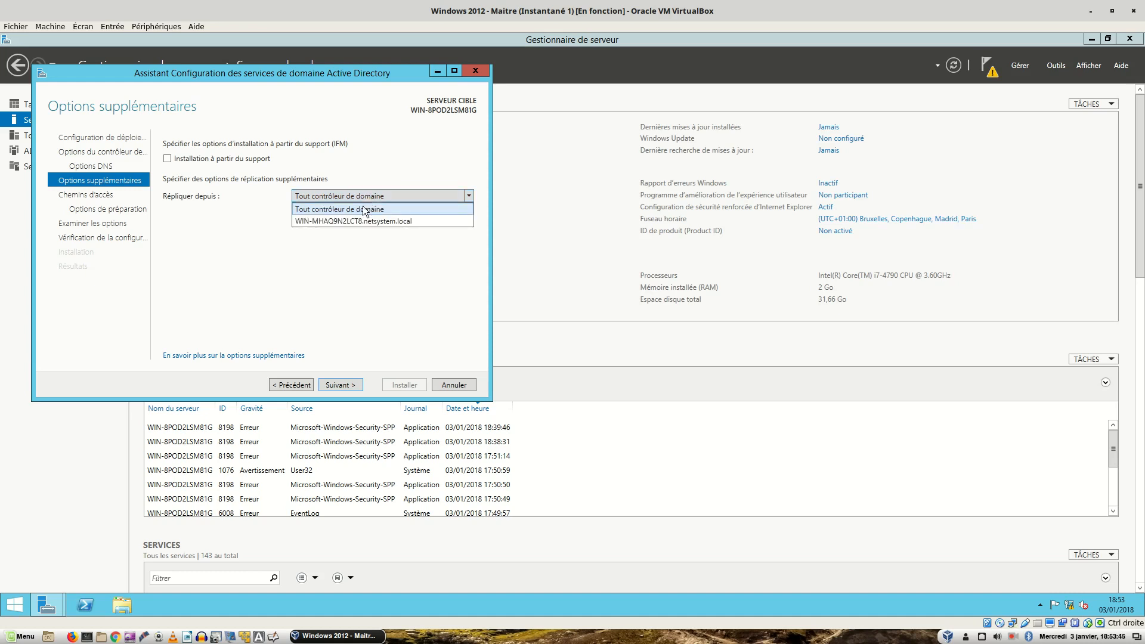
{"action": "left_click", "coordinate": [340, 222]}
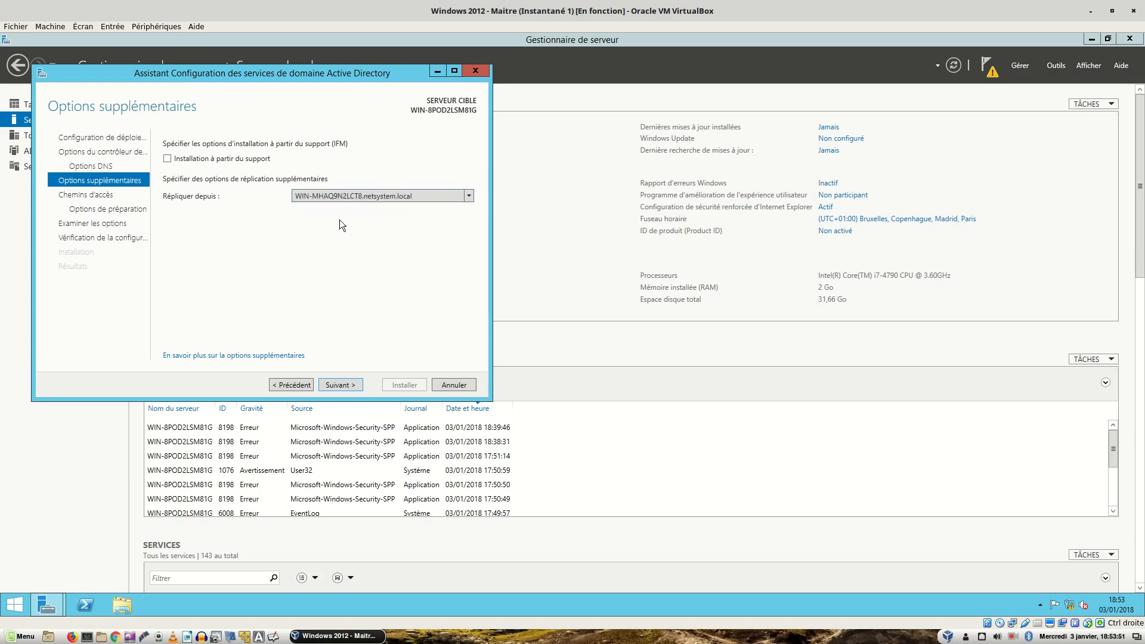
{"action": "left_click", "coordinate": [343, 385]}
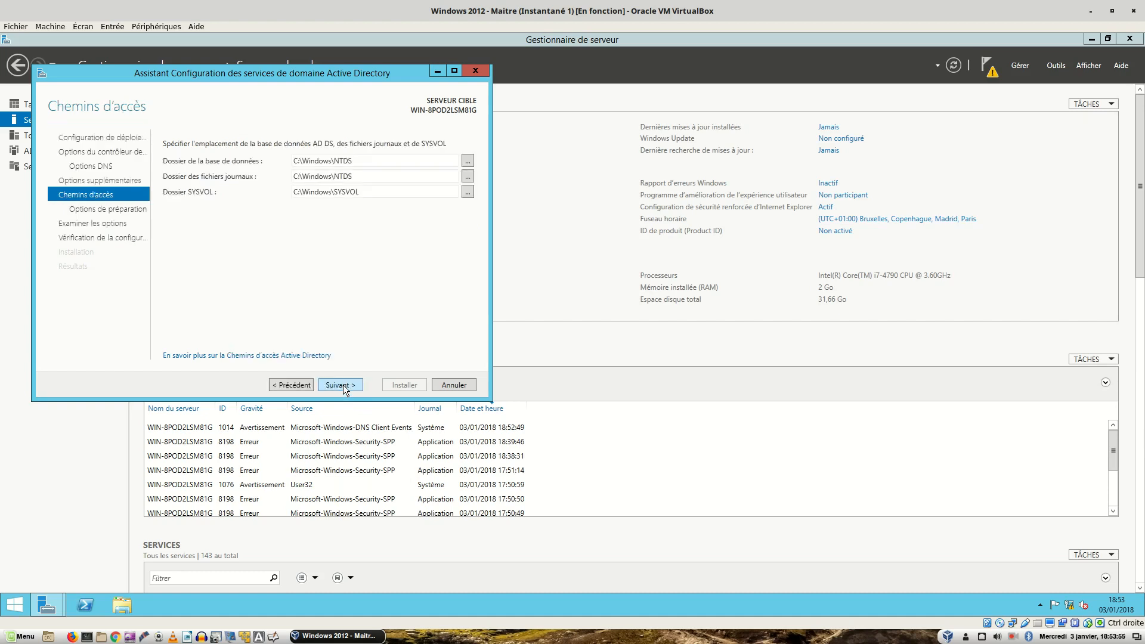
{"action": "left_click", "coordinate": [342, 385]}
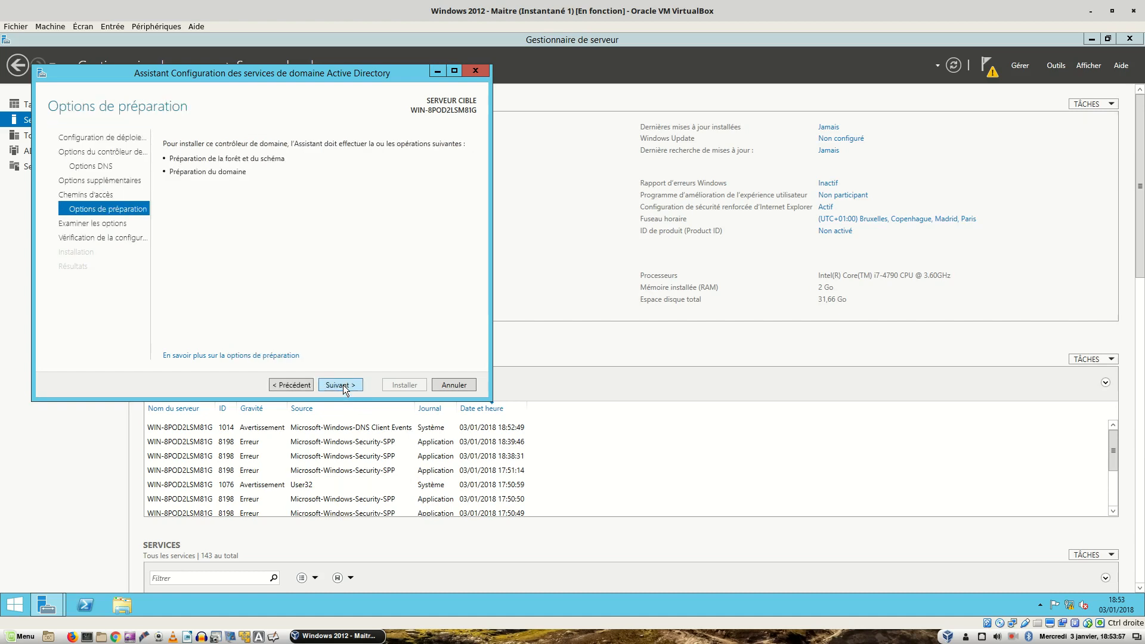
{"action": "left_click", "coordinate": [342, 385]}
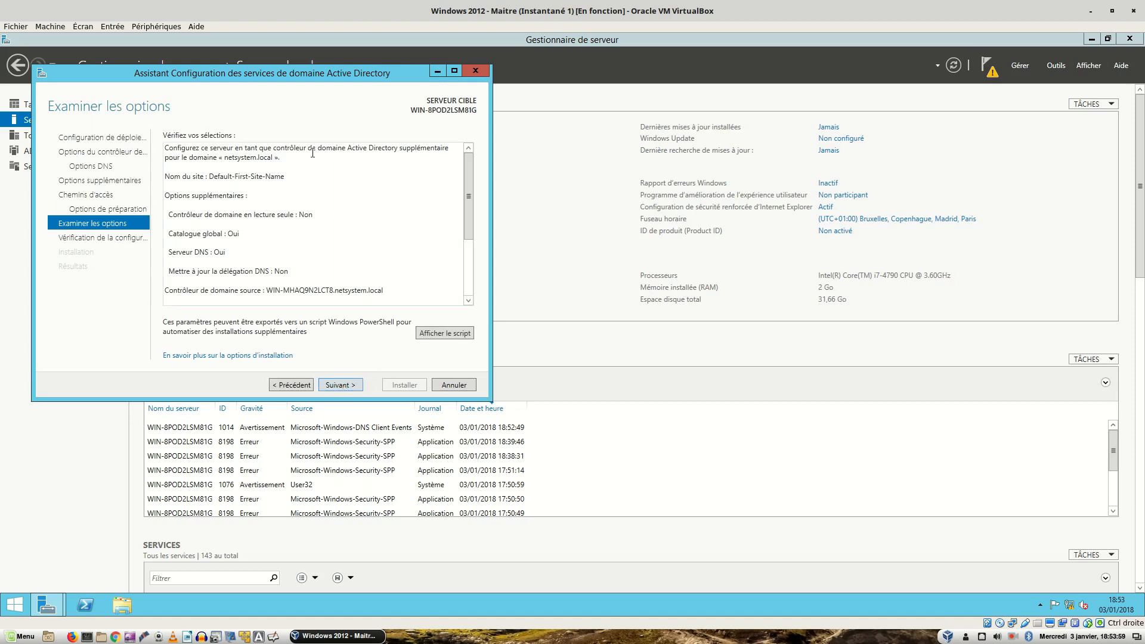
Look over the Examiner les options summary and run the prerequisite check
{"action": "left_click_drag", "start_coordinate": [469, 187], "coordinate": [466, 264]}
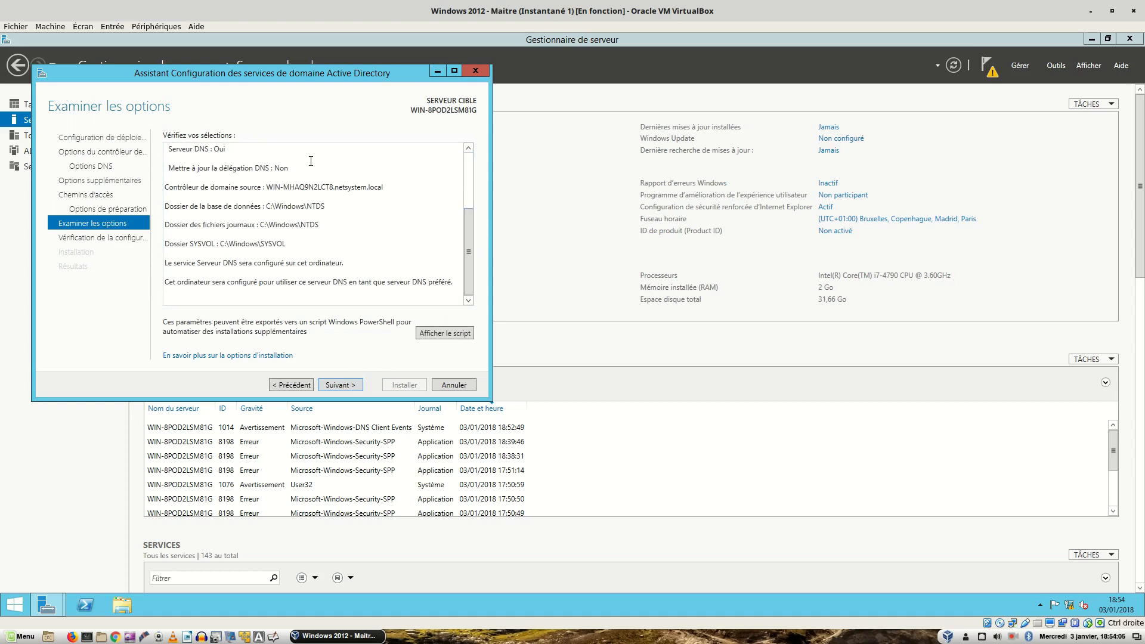
{"action": "left_click", "coordinate": [344, 385]}
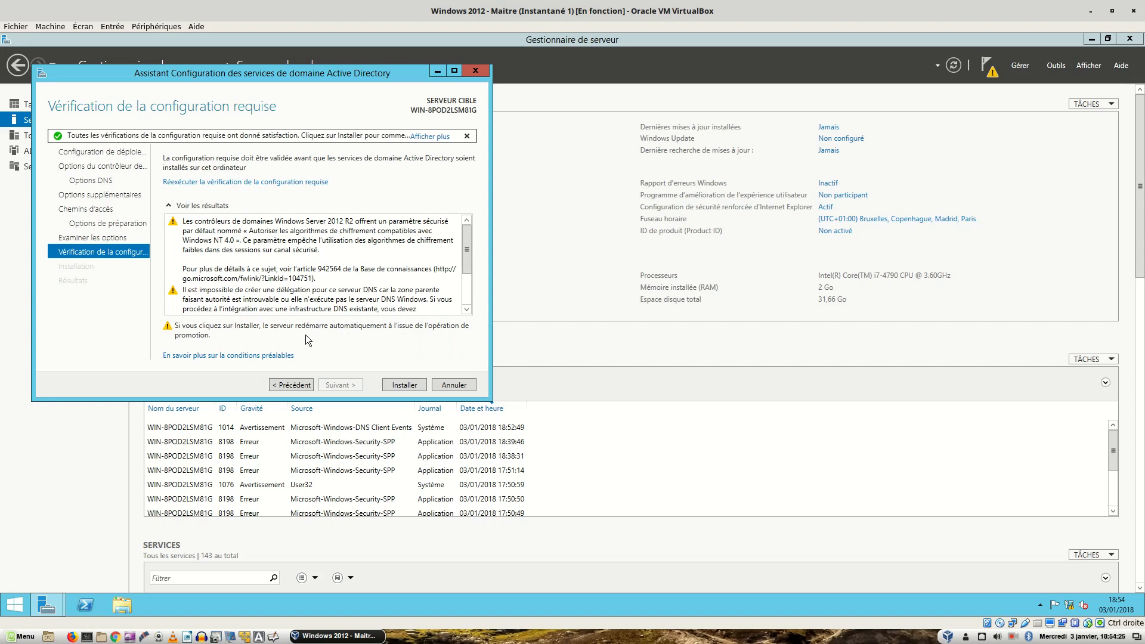
Check the prerequisite results and start installing the domain controller
{"action": "left_click_drag", "start_coordinate": [466, 238], "coordinate": [478, 272]}
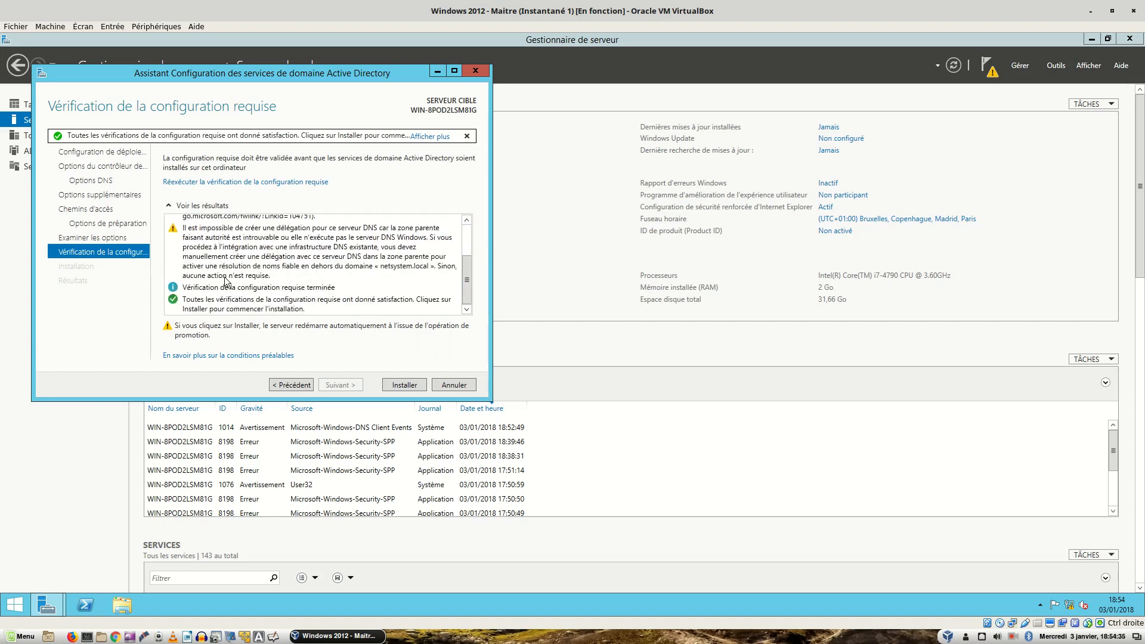
{"action": "left_click", "coordinate": [399, 385]}
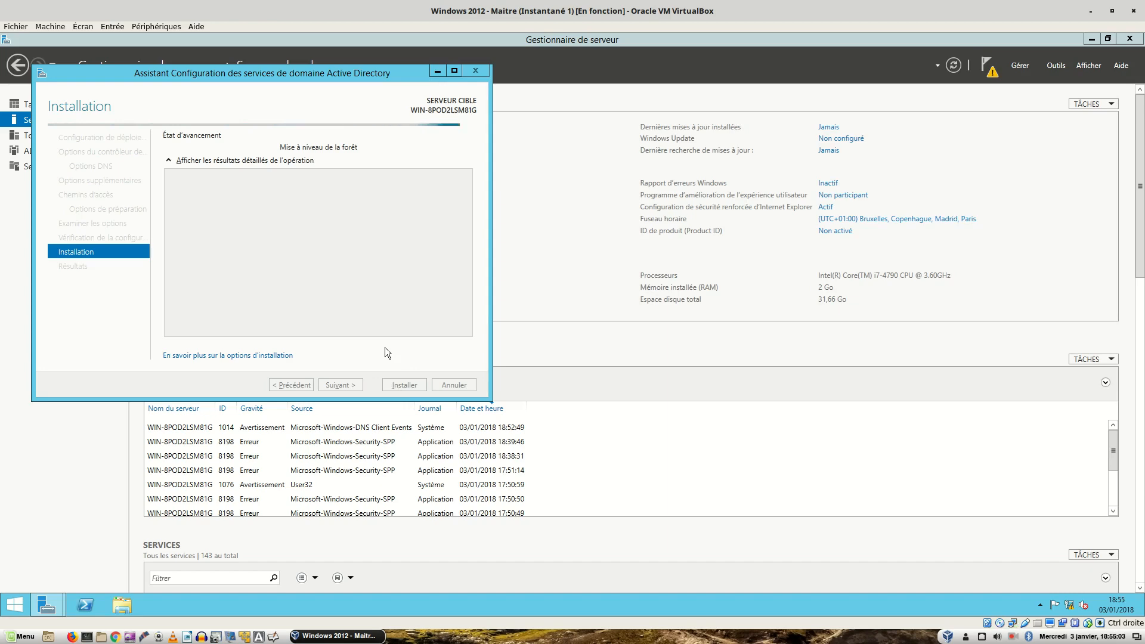
{"action": "key", "text": "alt+Tab"}
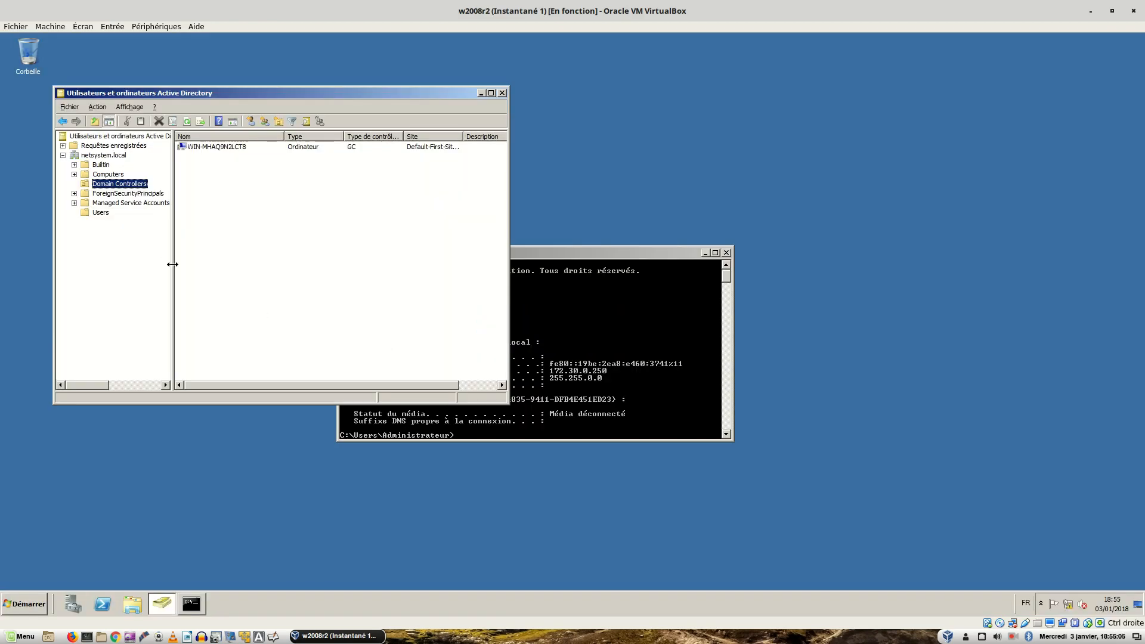
{"action": "left_click", "coordinate": [104, 175]}
{"action": "left_click", "coordinate": [102, 184]}
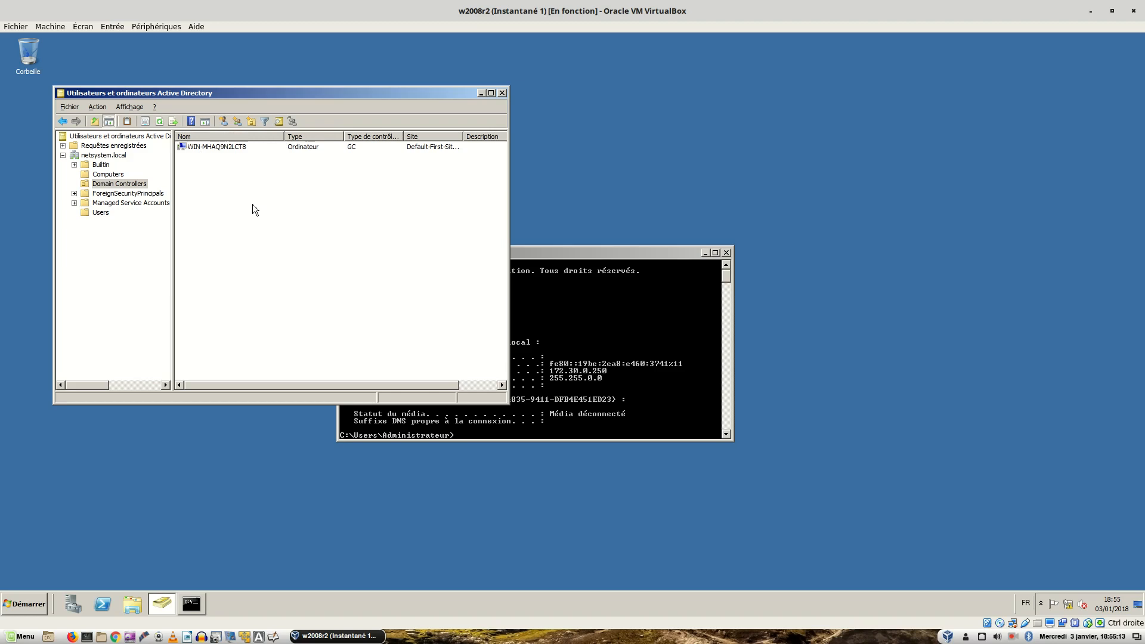
{"action": "left_click", "coordinate": [158, 124]}
{"action": "key", "text": "ctrl+alt+Right"}
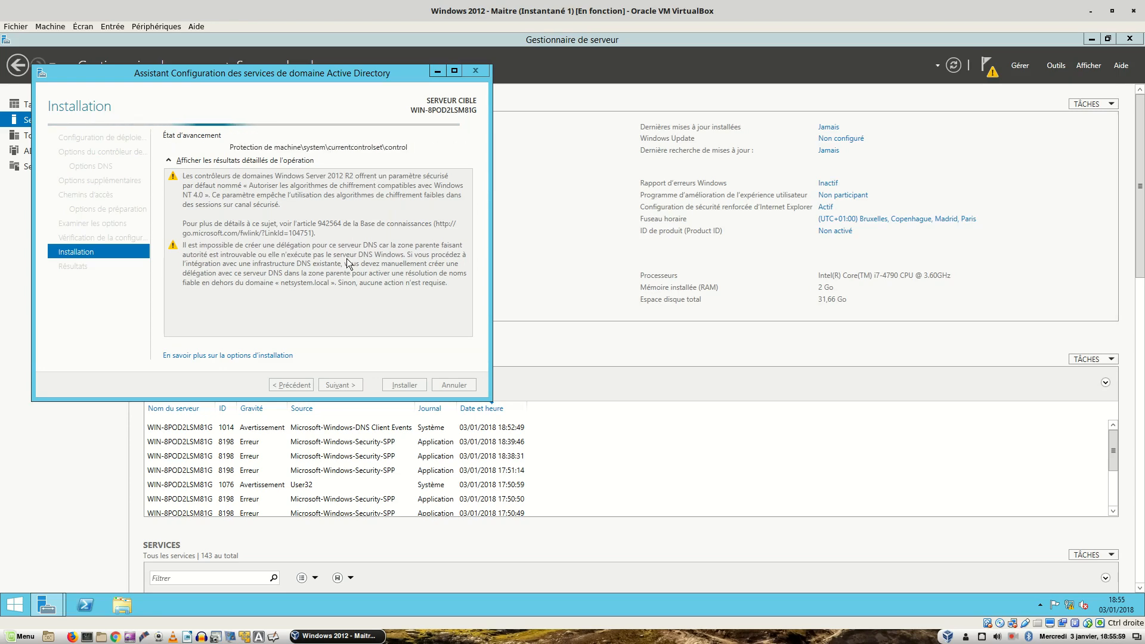
{"action": "key", "text": "ctrl+alt+Right"}
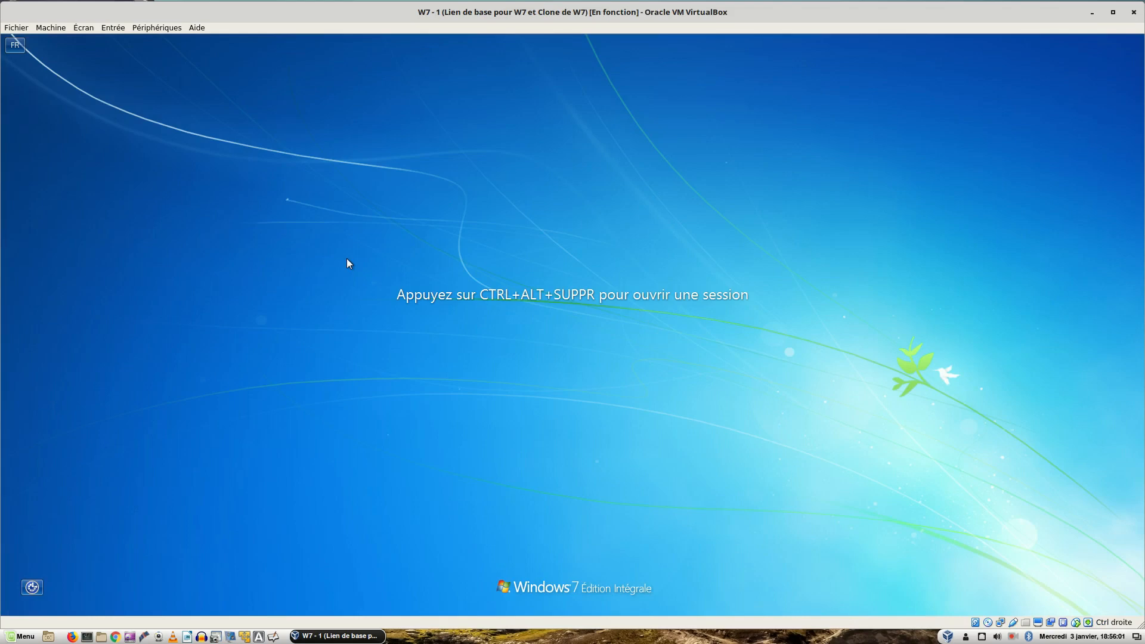
{"action": "key", "text": "ctrl+alt+Left"}
{"action": "key", "text": "ctrl+alt+Left"}
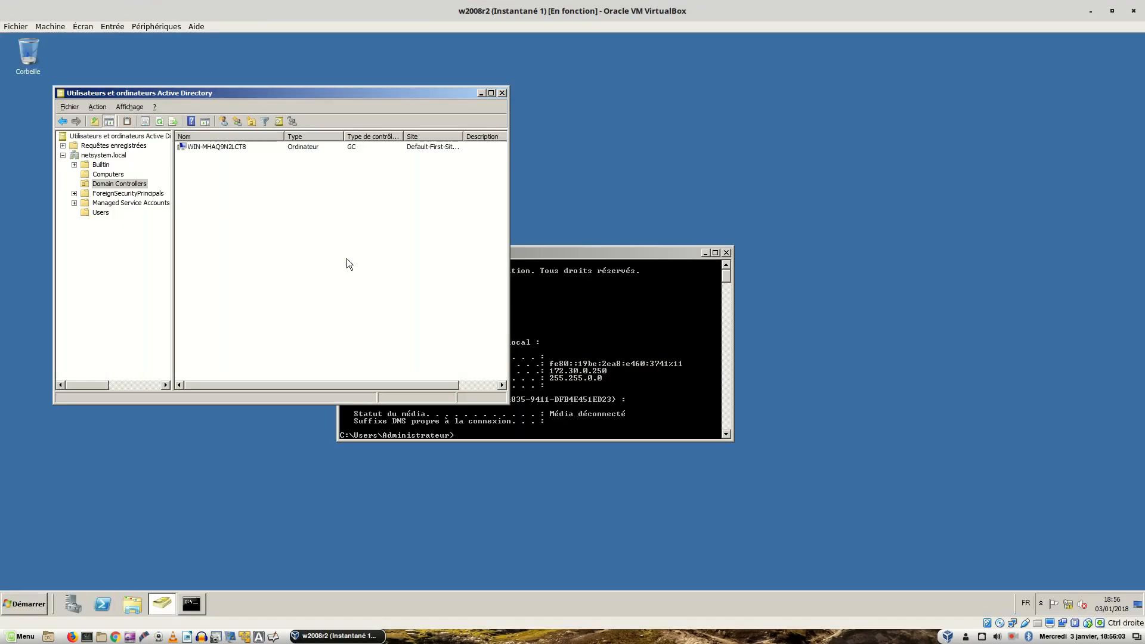
{"action": "key", "text": "F5"}
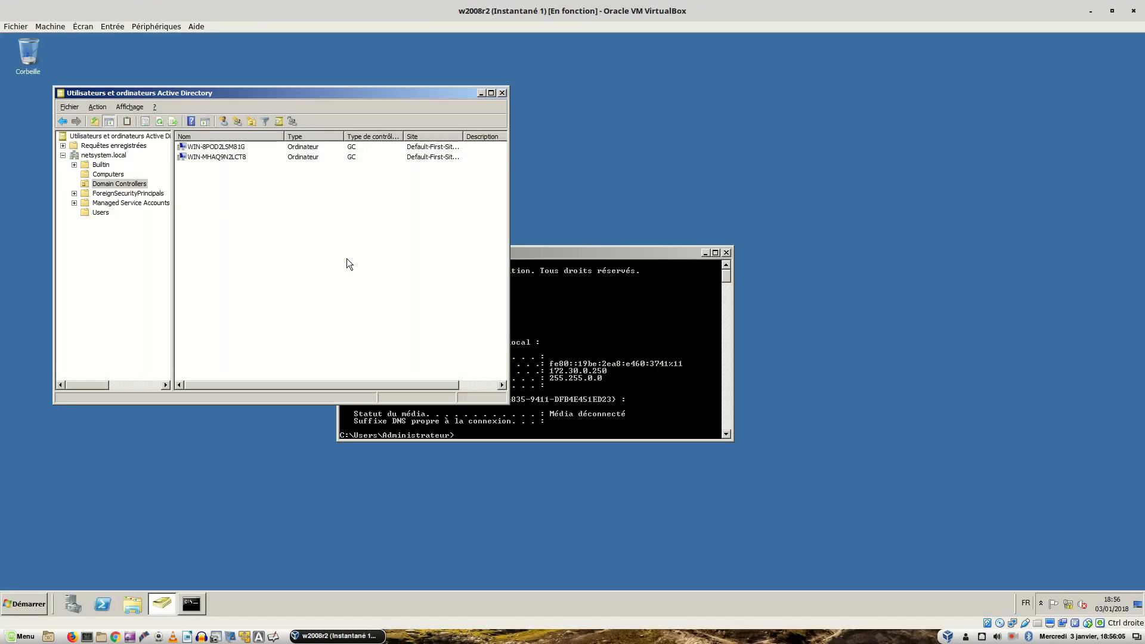
{"action": "left_click", "coordinate": [241, 157]}
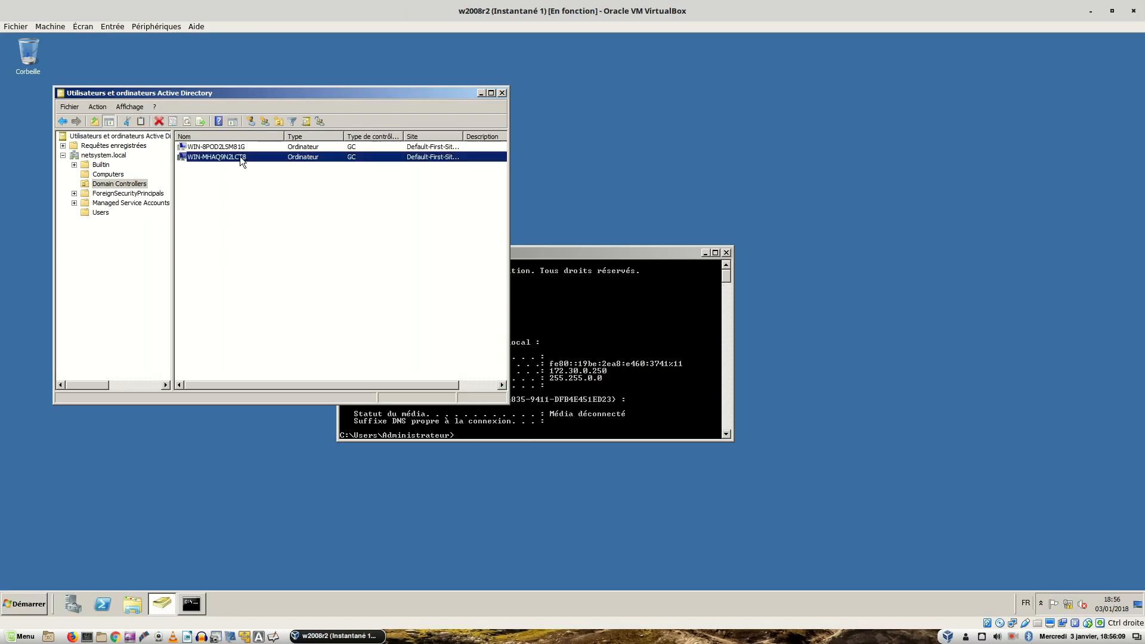
{"action": "double_click", "coordinate": [239, 156]}
{"action": "left_click", "coordinate": [253, 125]}
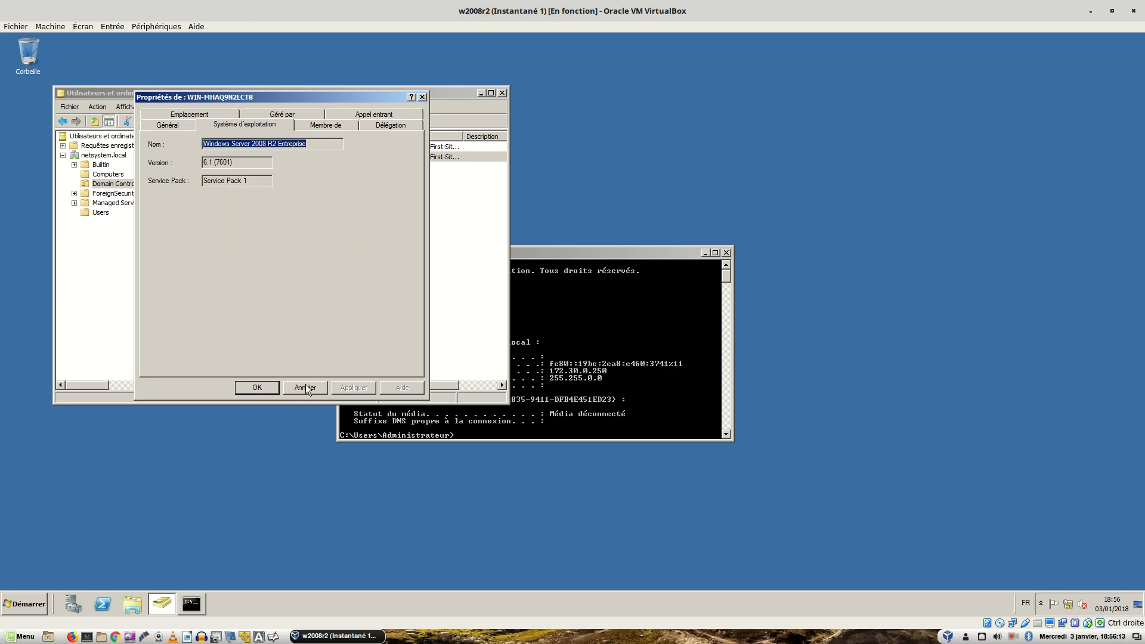
{"action": "left_click", "coordinate": [305, 386]}
{"action": "double_click", "coordinate": [239, 147]}
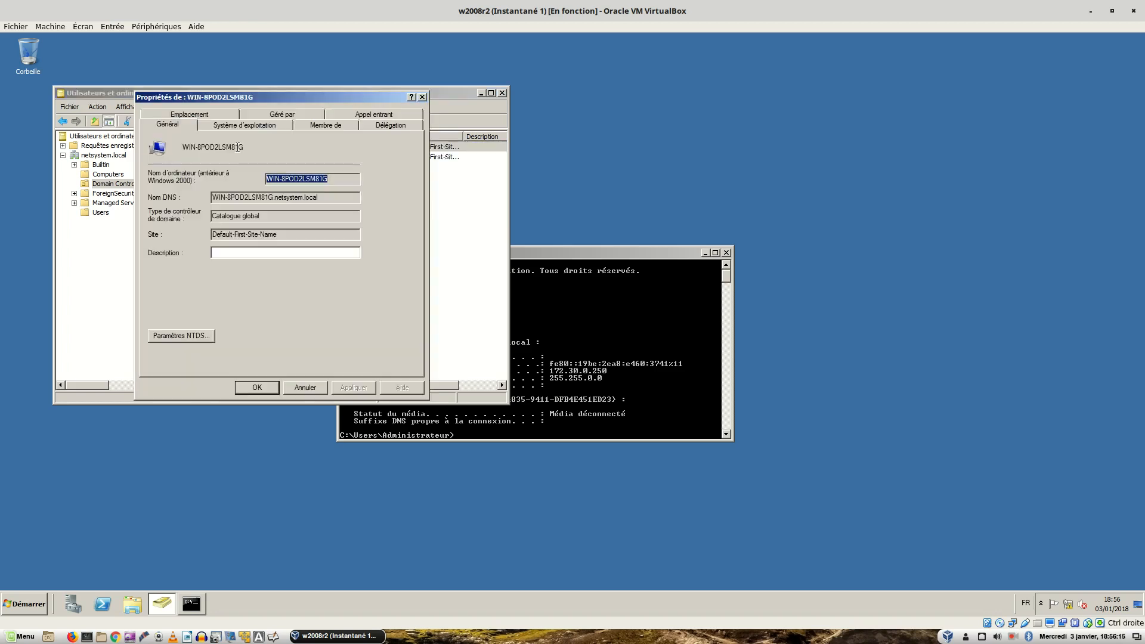
{"action": "left_click", "coordinate": [259, 126]}
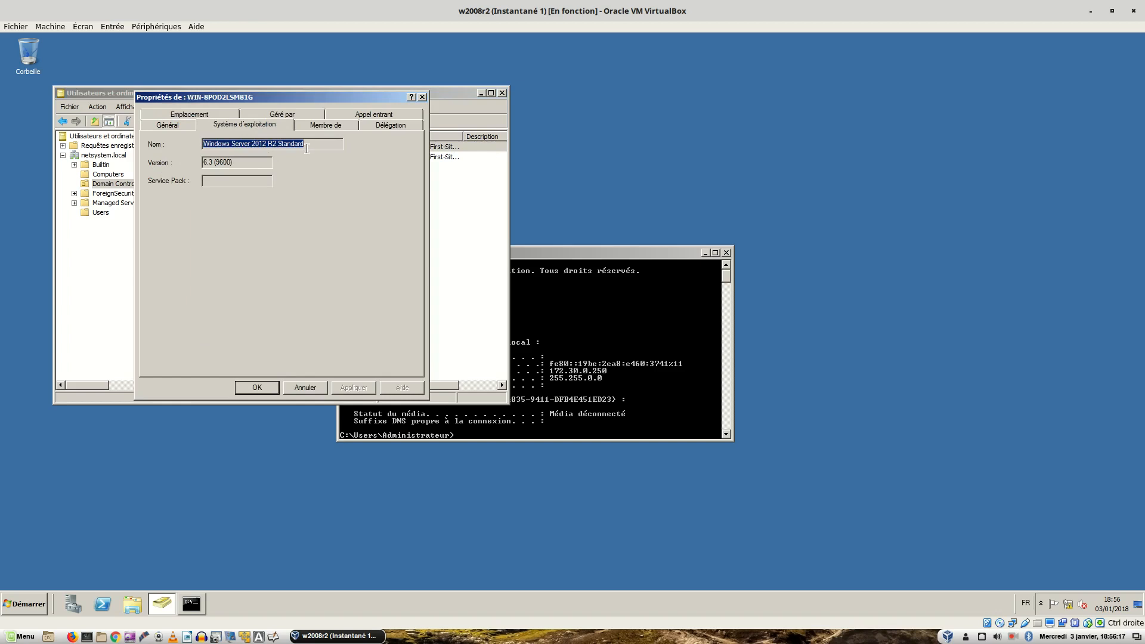
{"action": "left_click", "coordinate": [305, 388]}
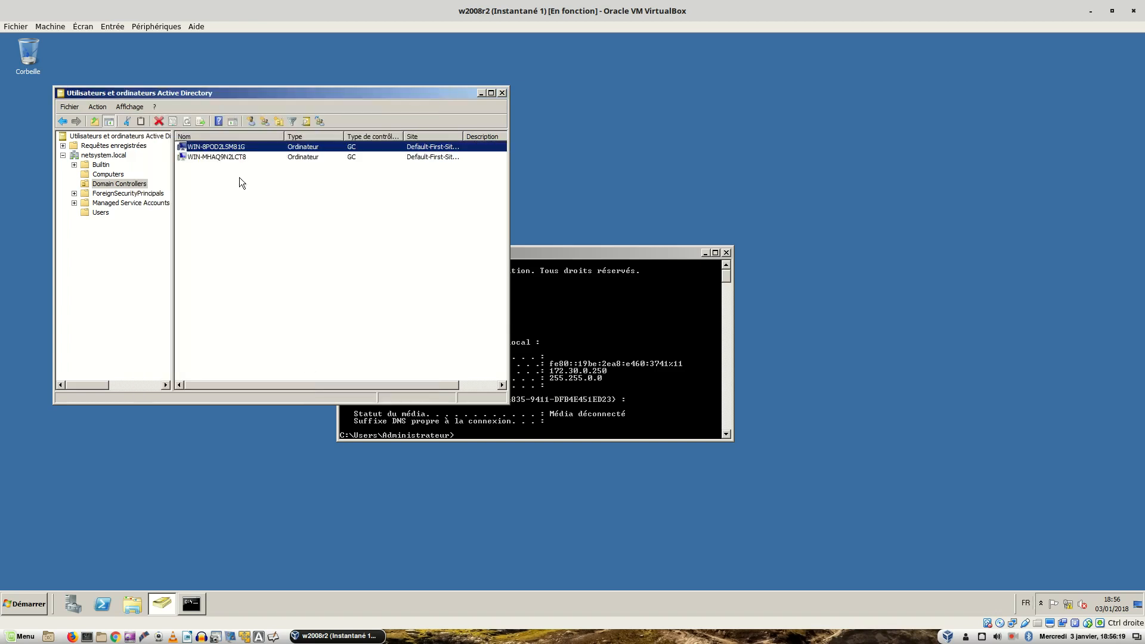
{"action": "double_click", "coordinate": [228, 147]}
{"action": "left_click", "coordinate": [229, 128]}
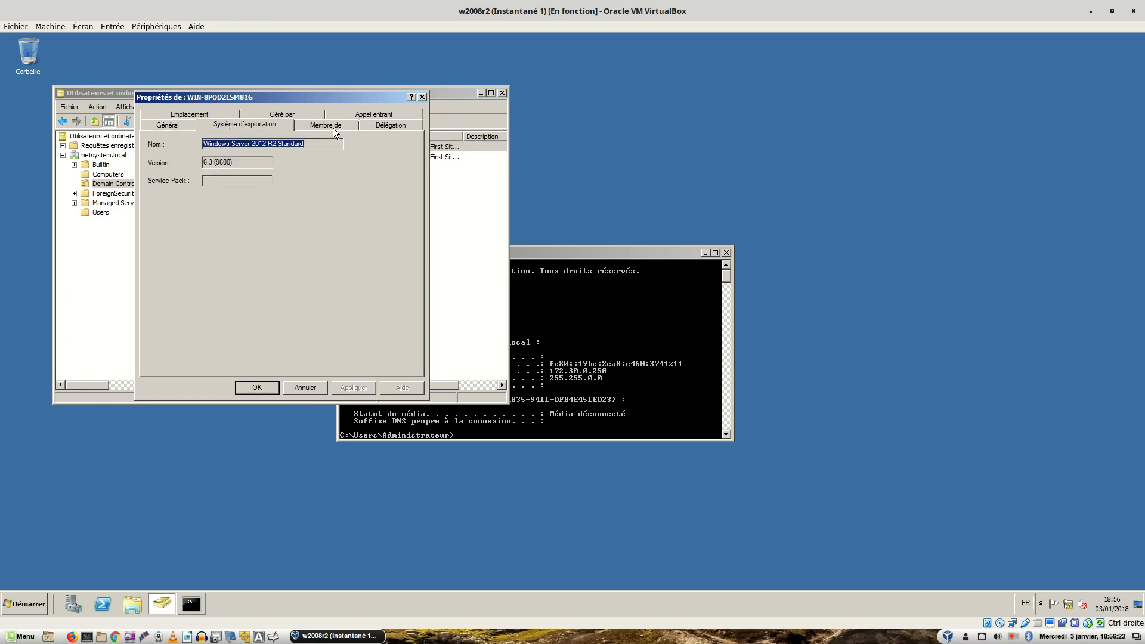
{"action": "left_click", "coordinate": [331, 128]}
{"action": "left_click", "coordinate": [379, 124]}
{"action": "left_click", "coordinate": [257, 126]}
{"action": "left_click", "coordinate": [309, 389]}
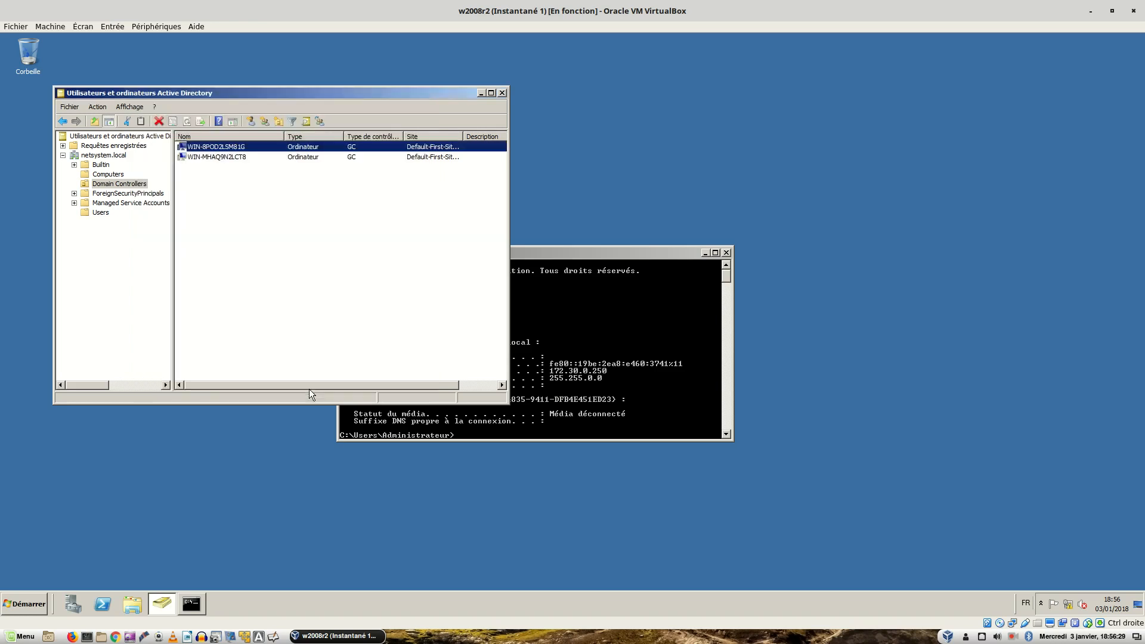
{"action": "double_click", "coordinate": [232, 158]}
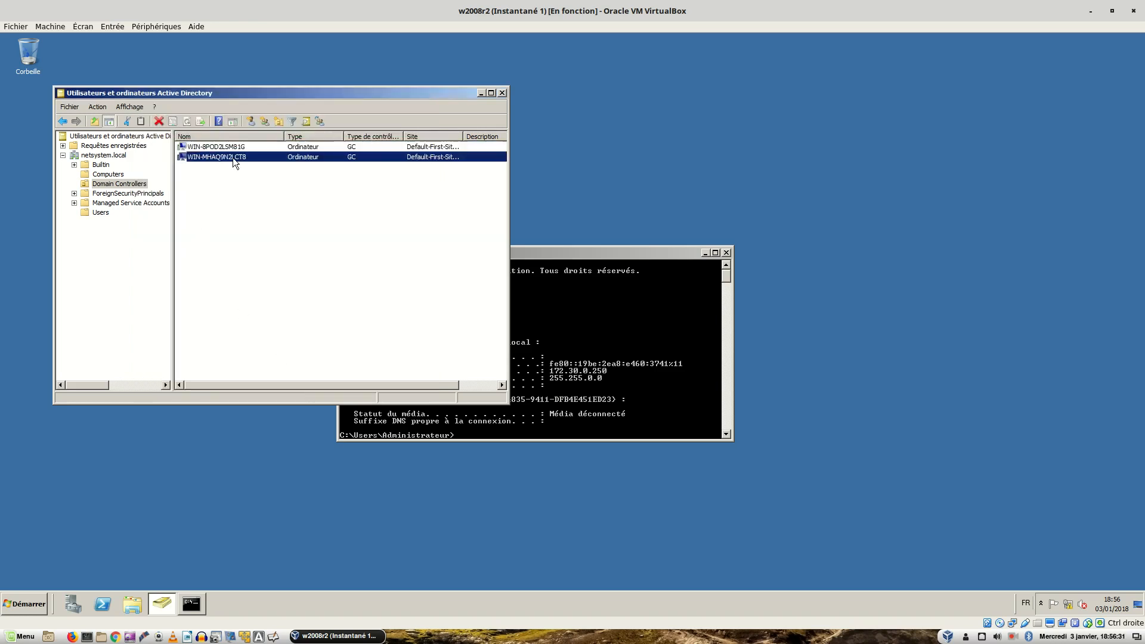
{"action": "left_click", "coordinate": [238, 125]}
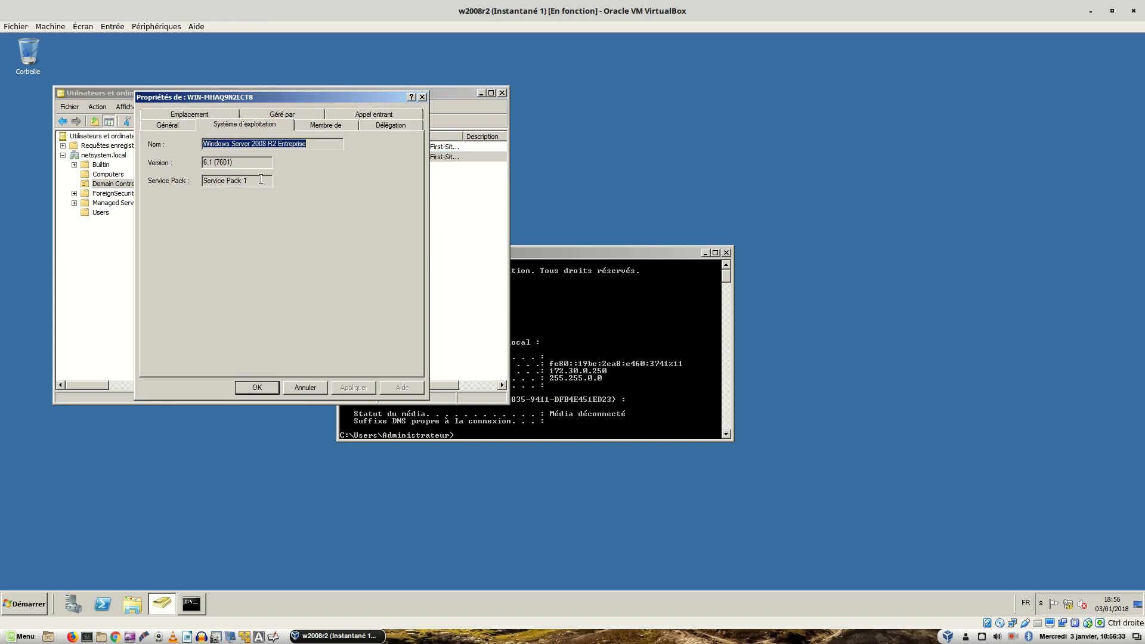
{"action": "left_click", "coordinate": [303, 386]}
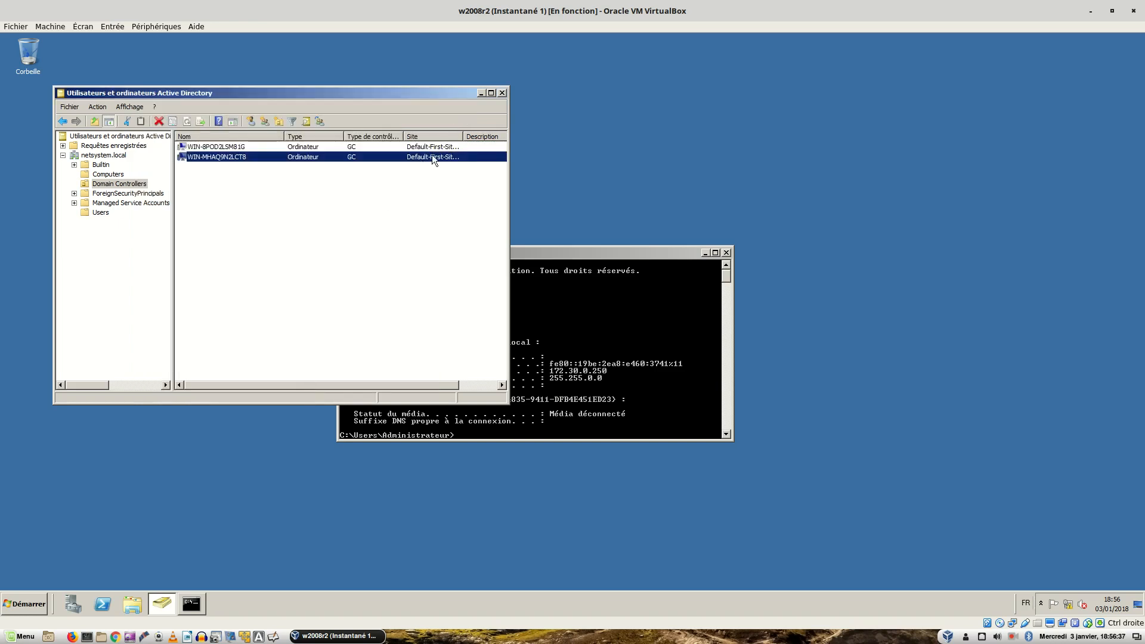
{"action": "left_click", "coordinate": [392, 251]}
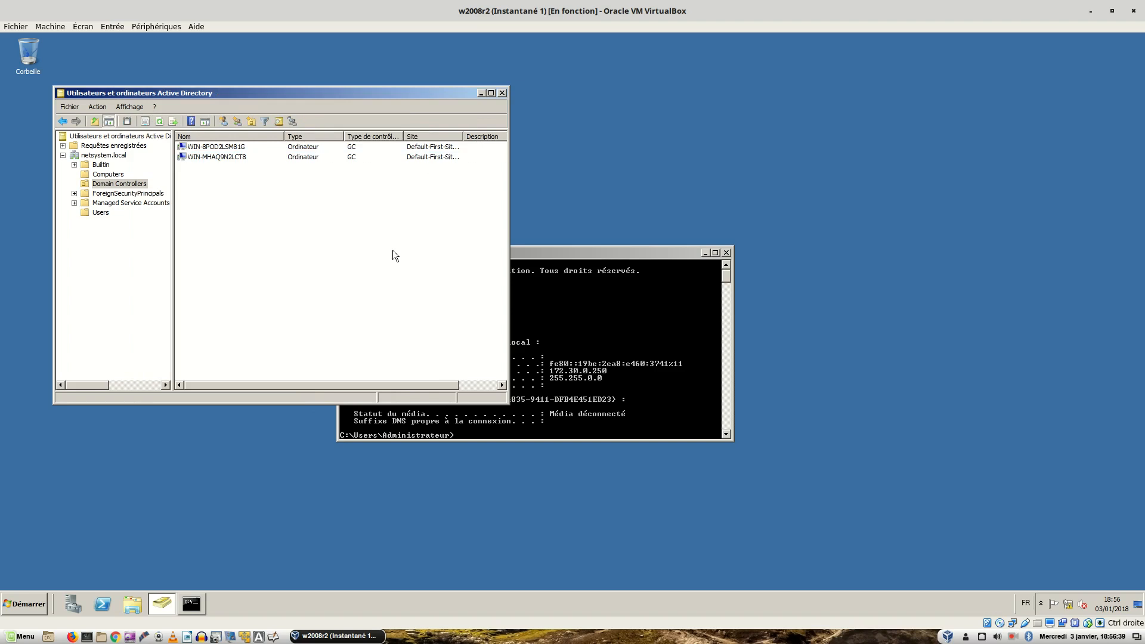
{"action": "key", "text": "ctrl+alt+Right"}
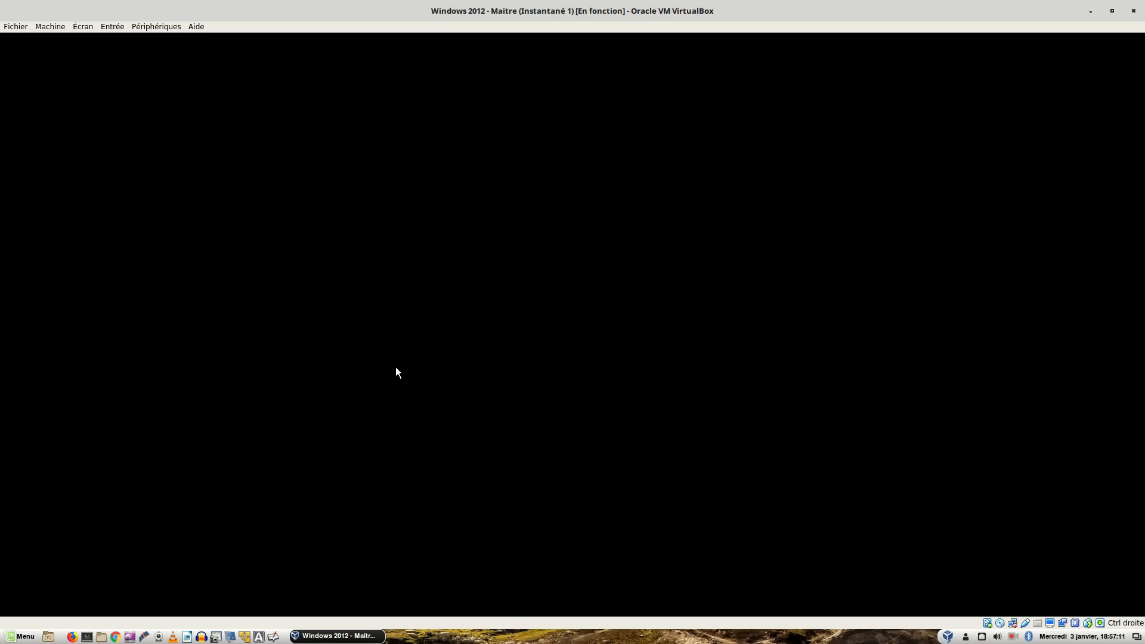
{"action": "key", "text": "ctrl+alt+Left"}
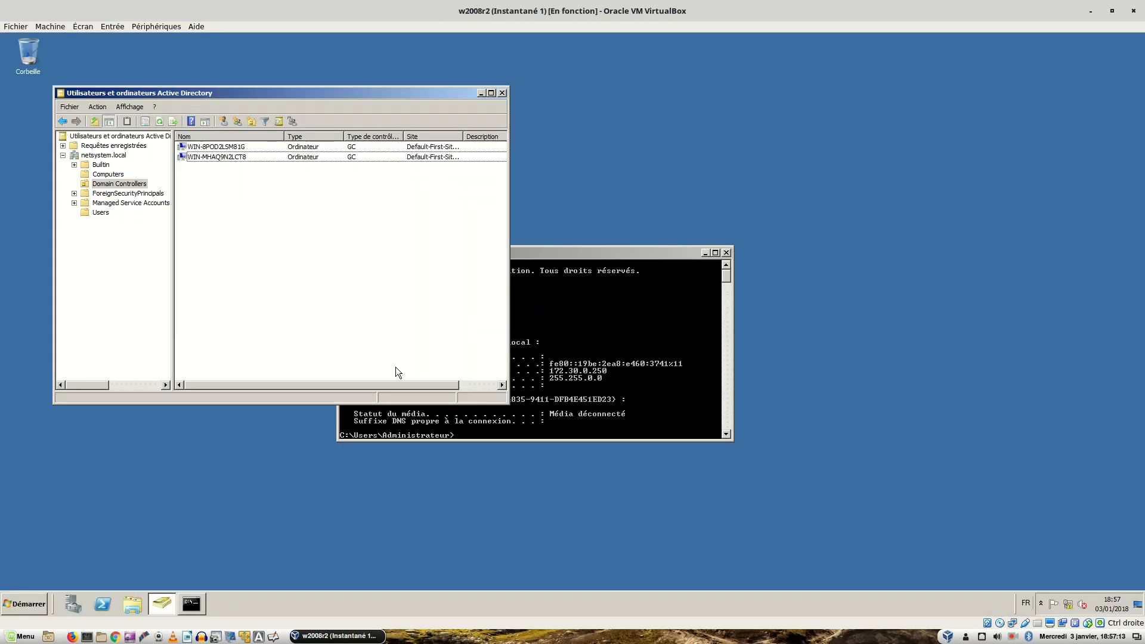
Browse the netsystem.local containers (Users, Domain Controllers, Computers, Builtin) and widen the Nom column
{"action": "left_click", "coordinate": [90, 157]}
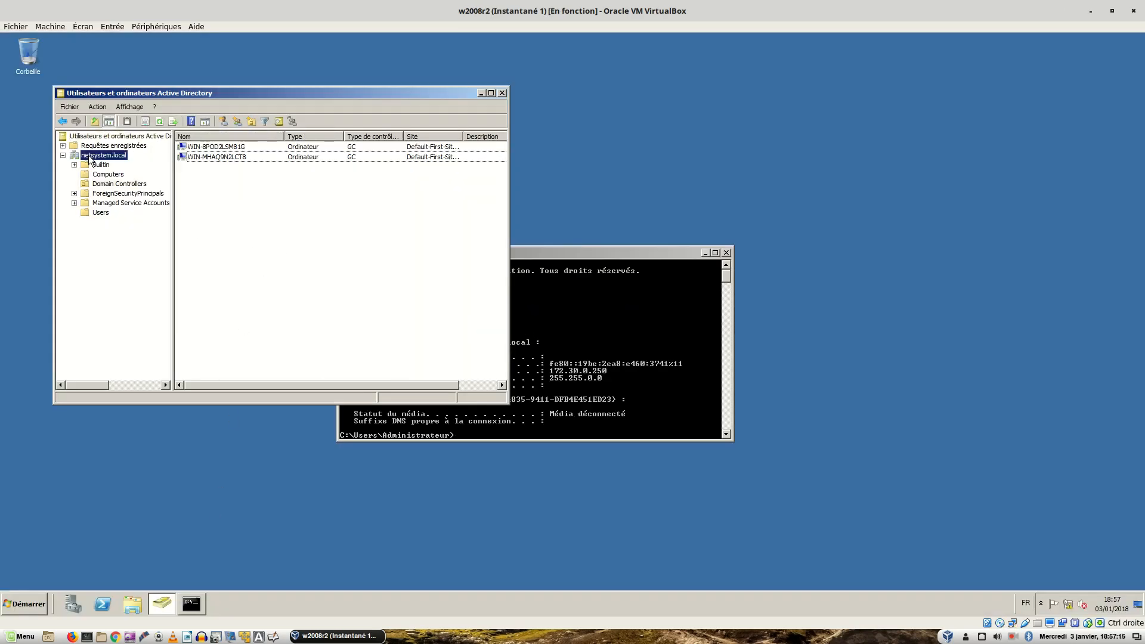
{"action": "left_click", "coordinate": [103, 217]}
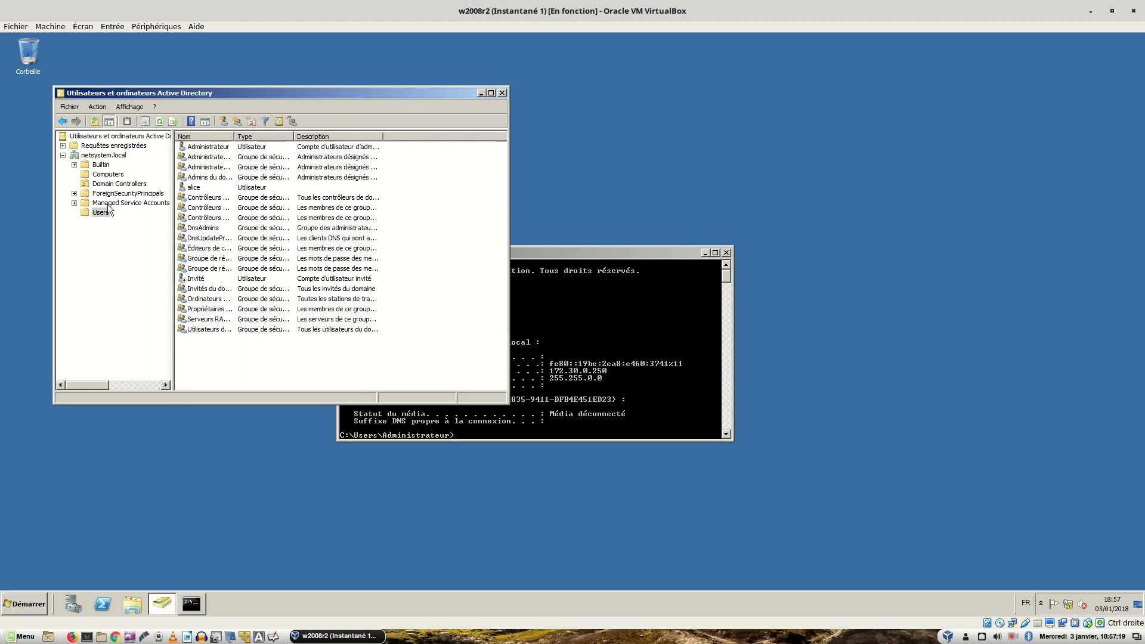
{"action": "left_click", "coordinate": [110, 204]}
{"action": "left_click", "coordinate": [114, 195]}
{"action": "left_click", "coordinate": [123, 185]}
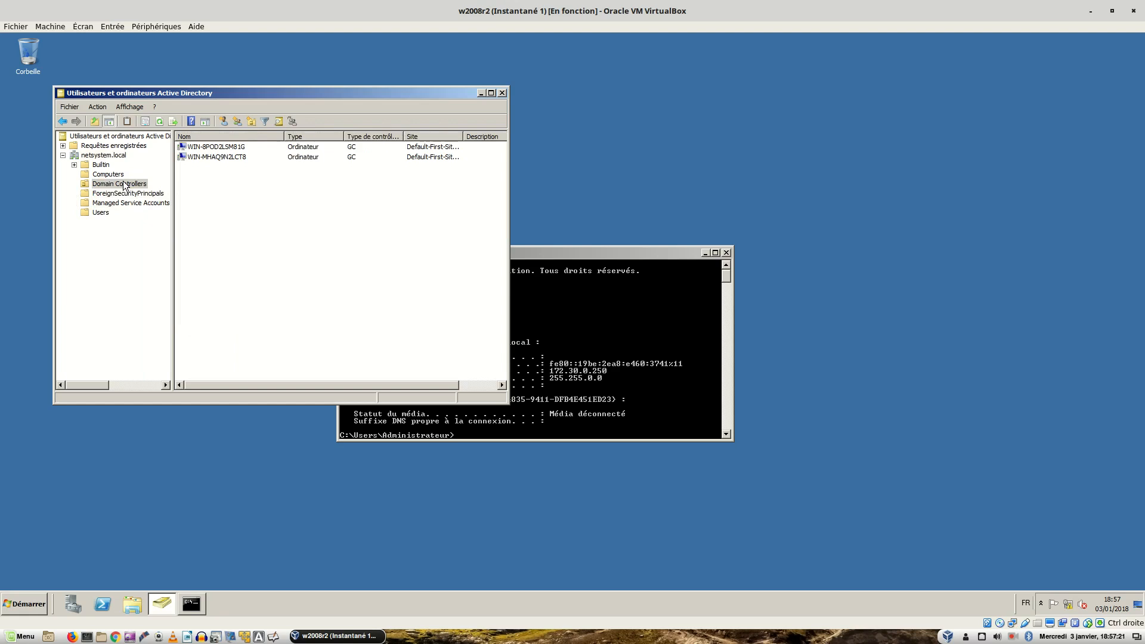
{"action": "left_click", "coordinate": [108, 175]}
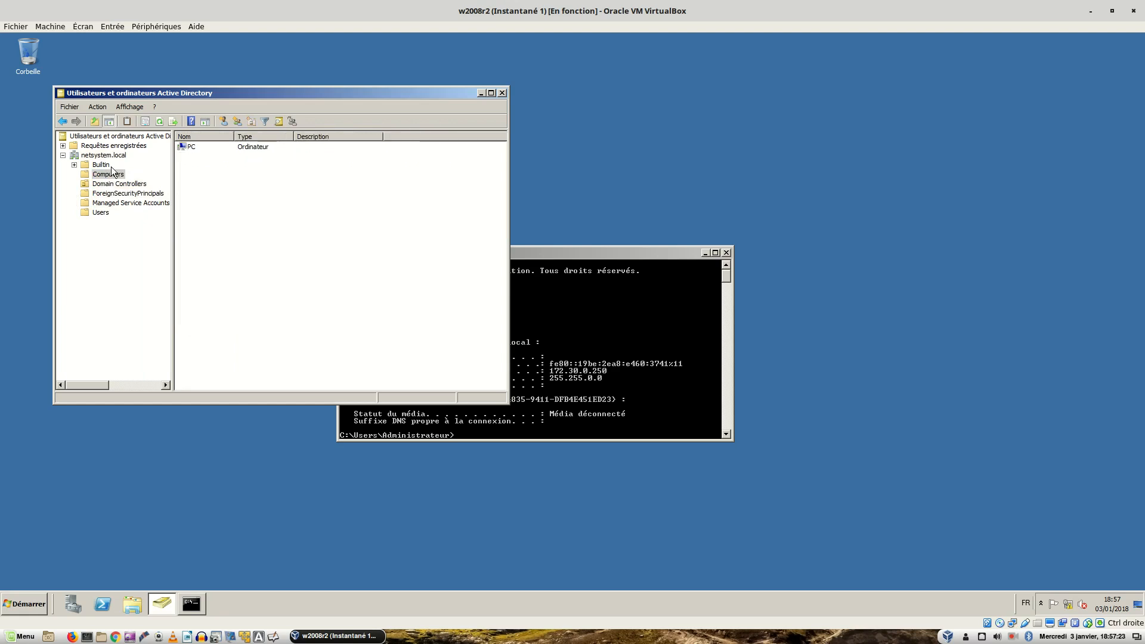
{"action": "left_click", "coordinate": [111, 167]}
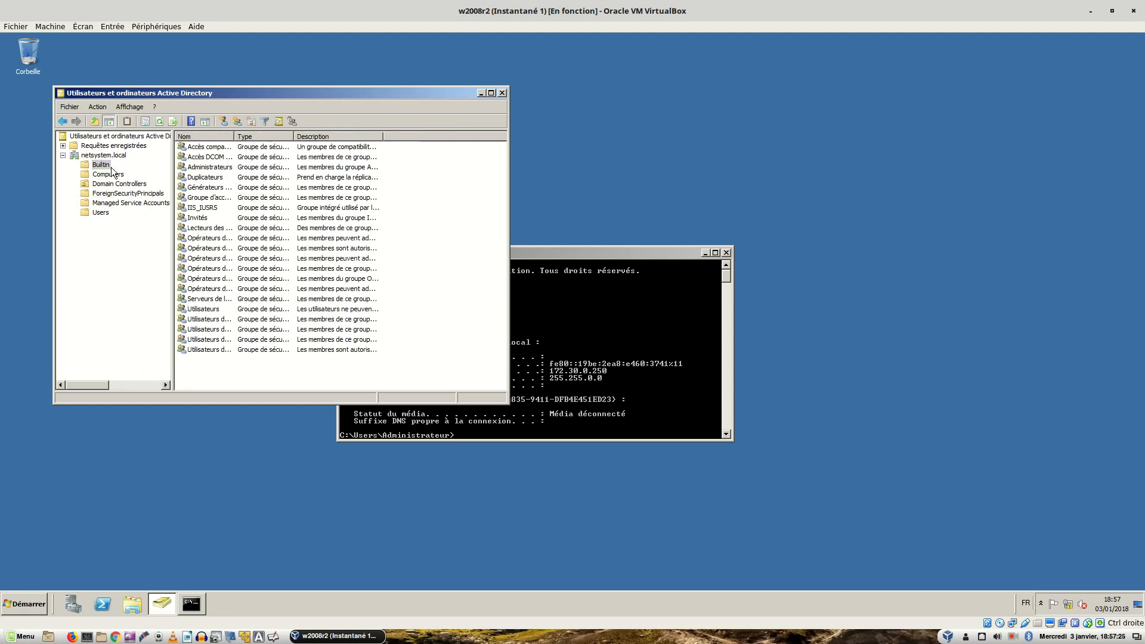
{"action": "left_click_drag", "start_coordinate": [231, 133], "coordinate": [265, 137]}
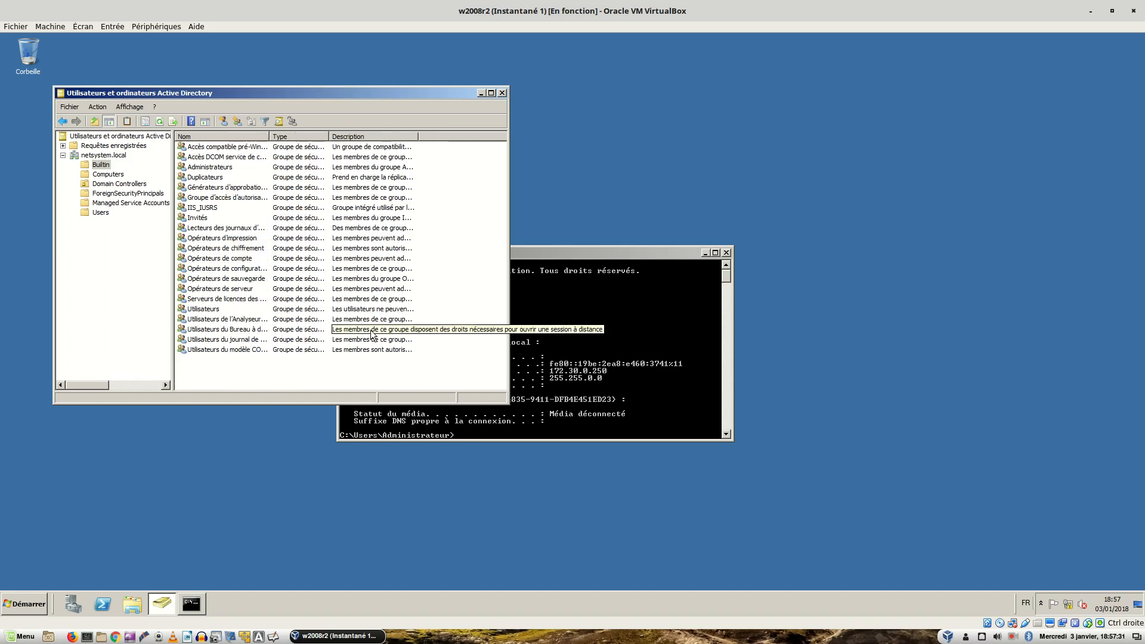
Recheck the domain's Computers list on the 2008 R2 server, then go to the Windows 7 logon screen
{"action": "key", "text": "ctrl+alt+Right"}
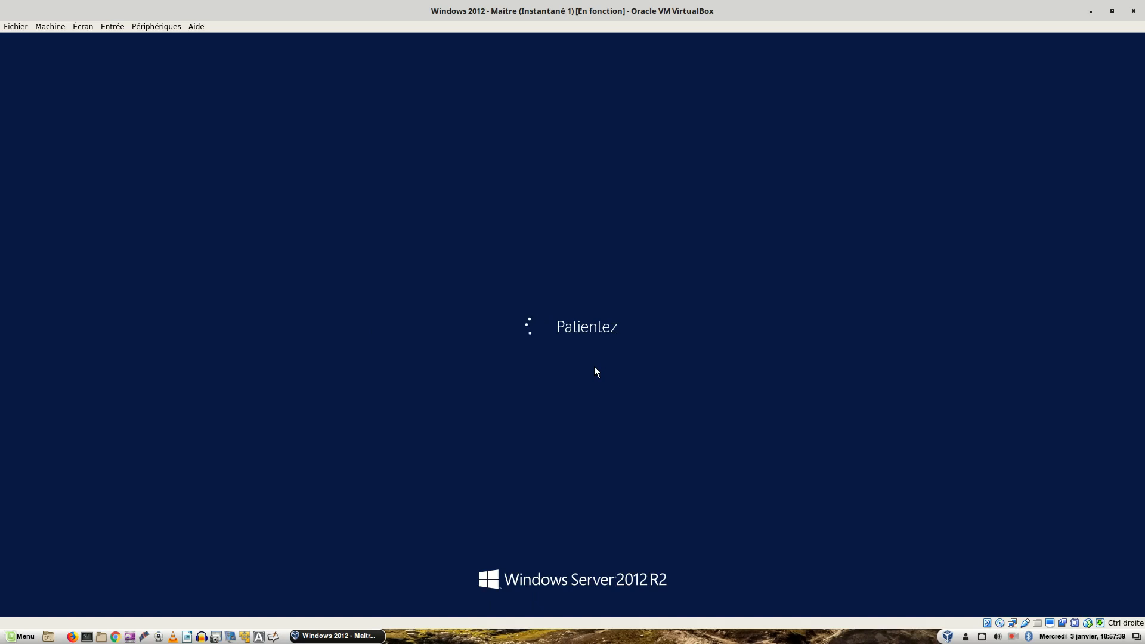
{"action": "key", "text": "ctrl+alt+Left"}
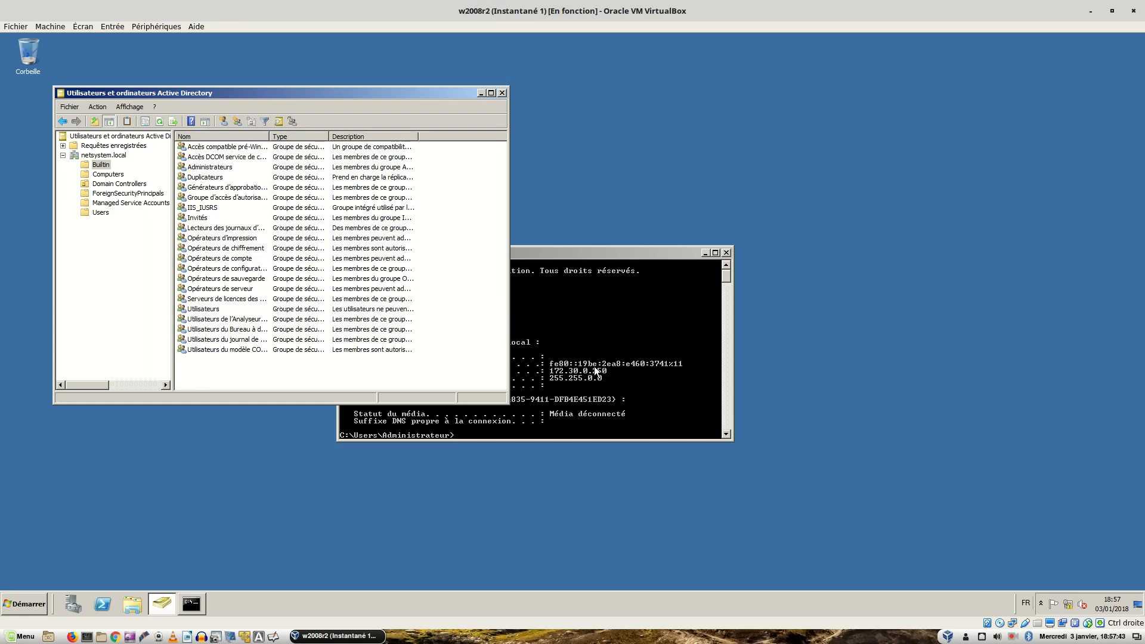
{"action": "left_click", "coordinate": [107, 175]}
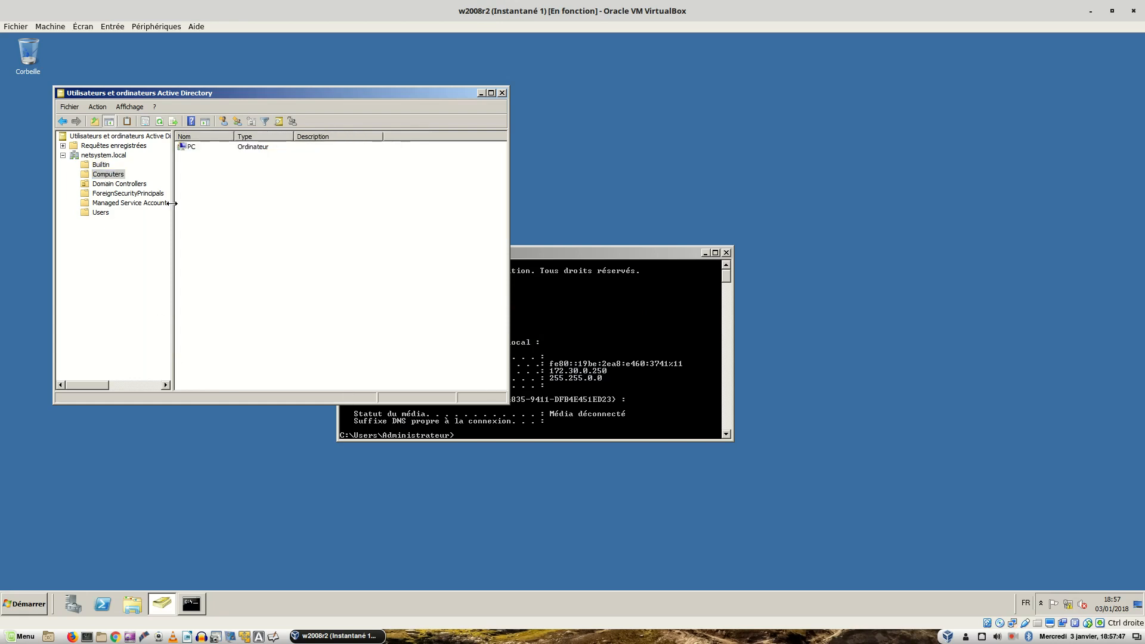
{"action": "key", "text": "ctrl+alt+Right"}
{"action": "key", "text": "ctrl+alt+Right"}
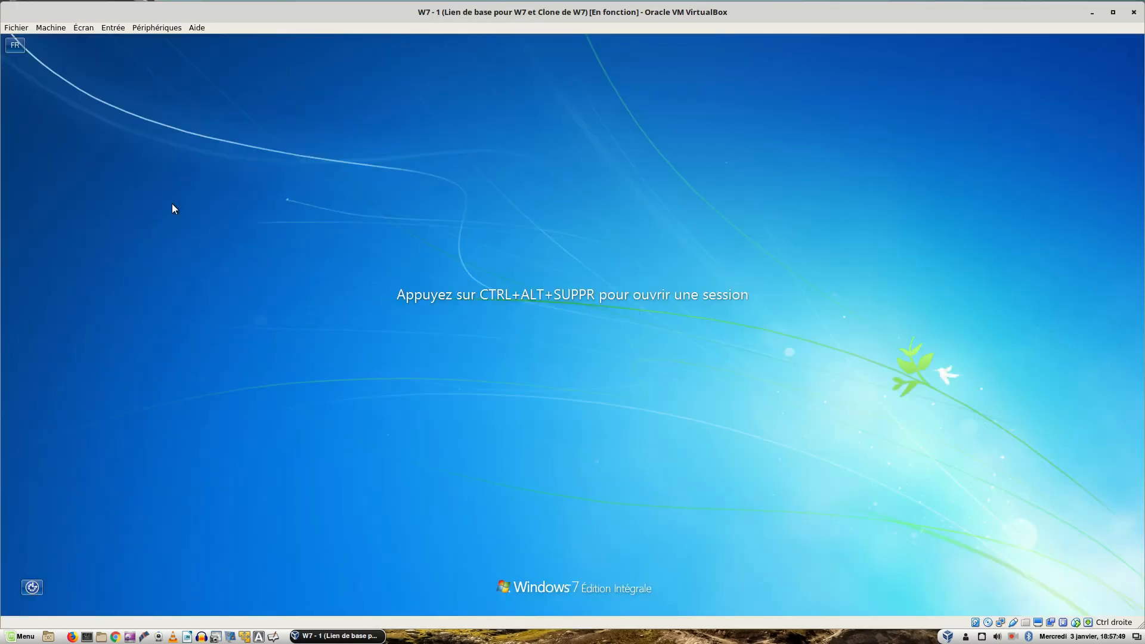
Bring up the Windows 7 logon prompt and choose Autre utilisateur
{"action": "key", "text": "ctrl+alt+Delete"}
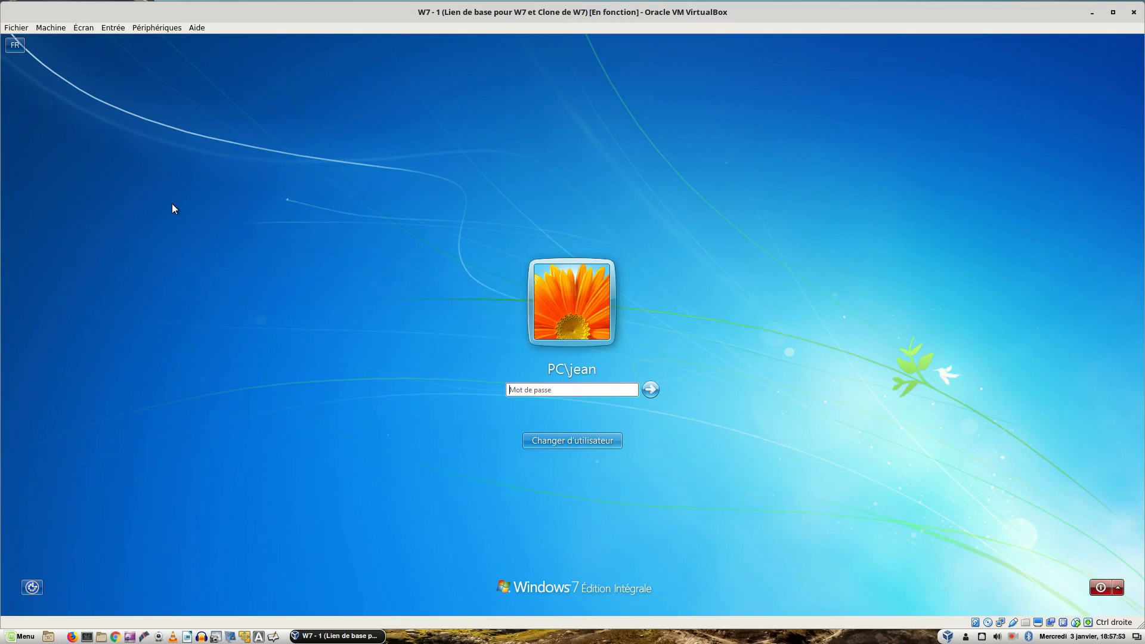
{"action": "key", "text": "Return"}
{"action": "key", "text": "Tab"}
{"action": "key", "text": "Tab"}
{"action": "key", "text": "Tab"}
{"action": "key", "text": "Tab"}
{"action": "key", "text": "Tab"}
{"action": "key", "text": "Tab"}
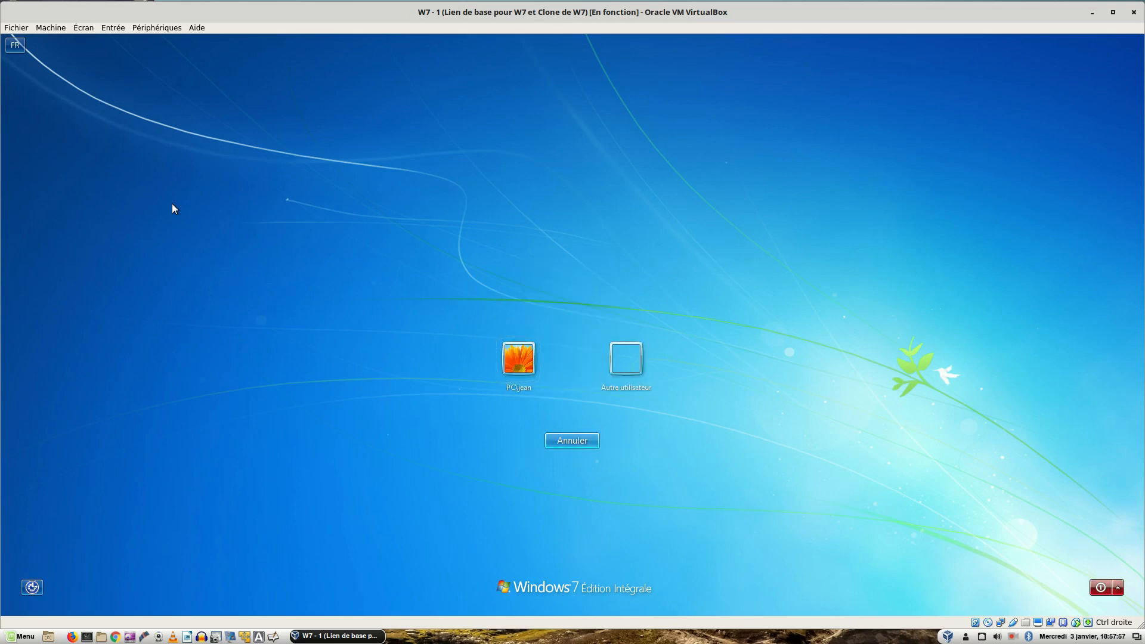
{"action": "left_click", "coordinate": [640, 368]}
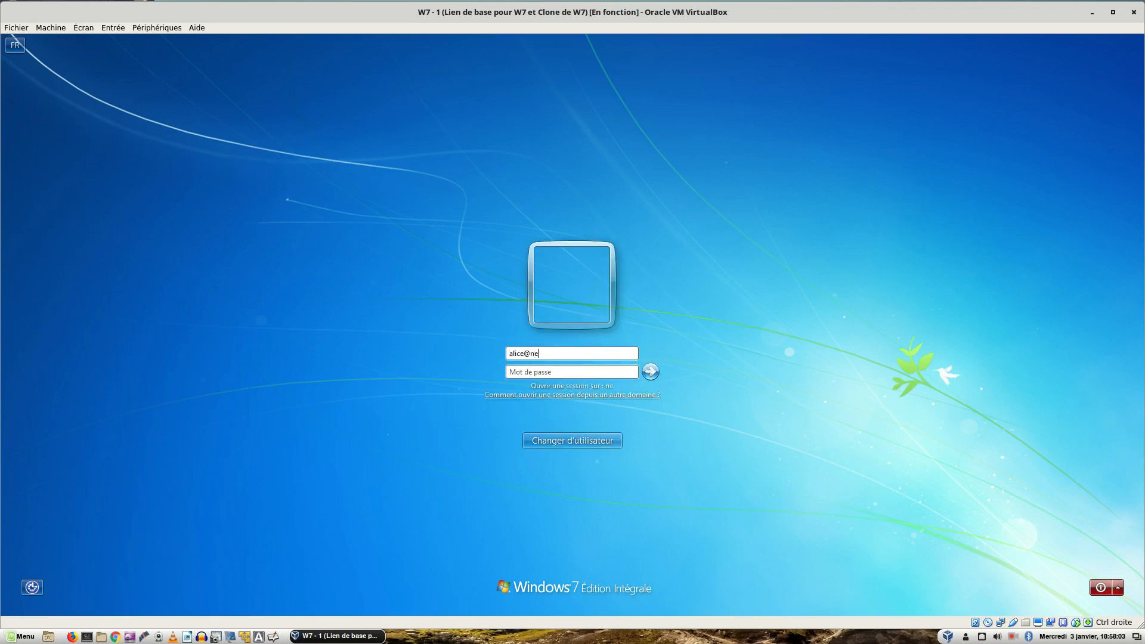
Sign in with the domain user's netsystem.local UPN and password to reach the desktop
{"action": "key", "text": "Tab"}
{"action": "type", "text": "•••••••••"}
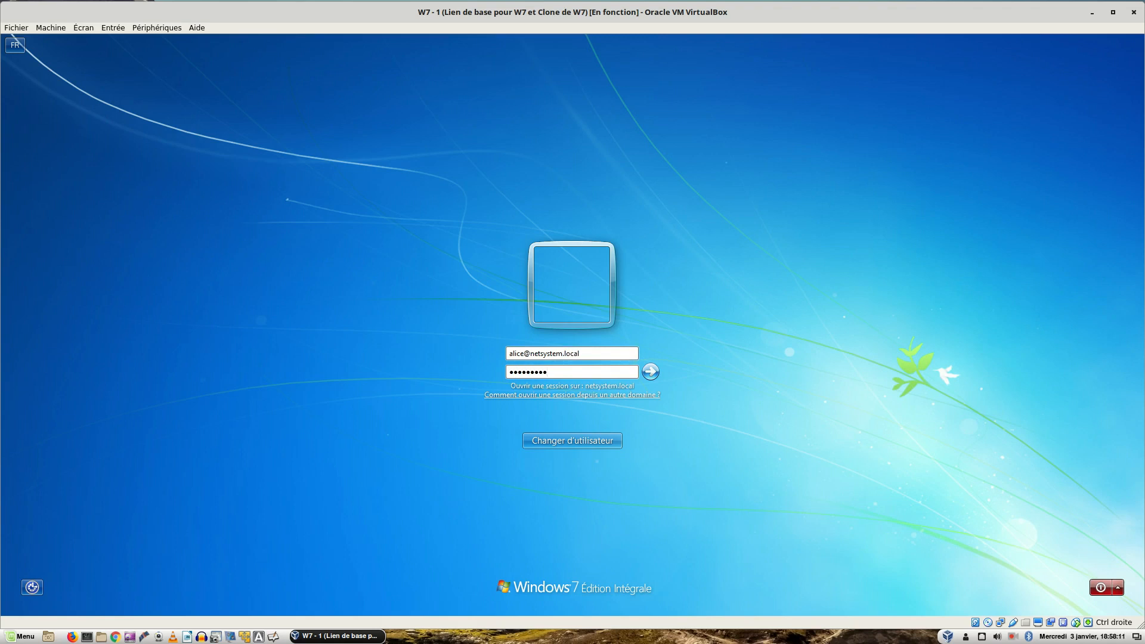
{"action": "key", "text": "Return"}
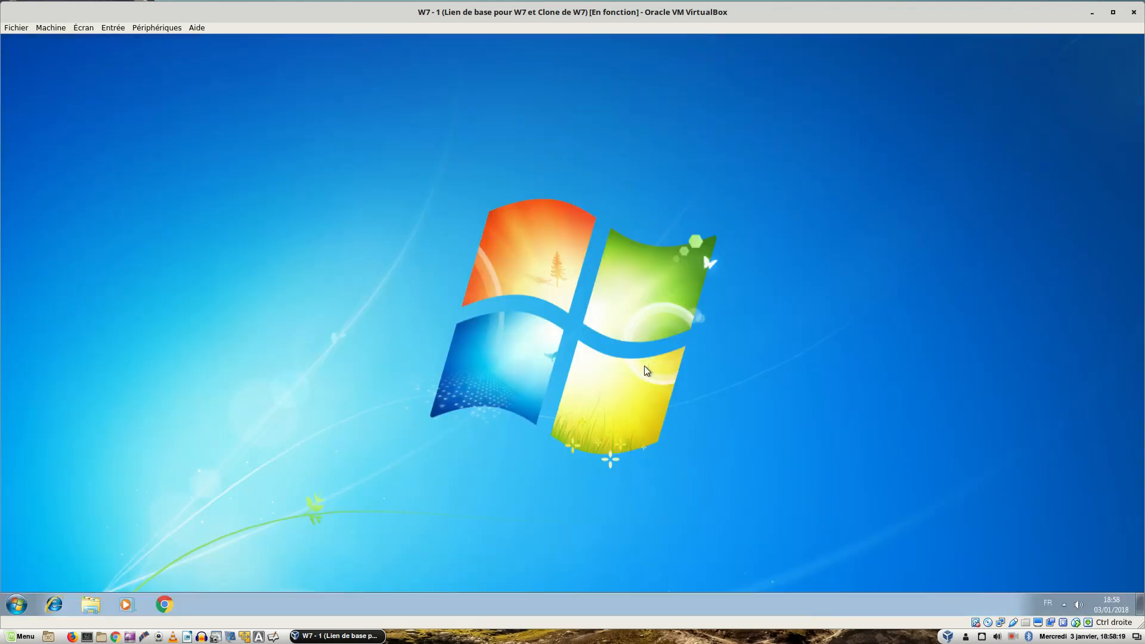
{"action": "key", "text": "ctrl+alt+Left"}
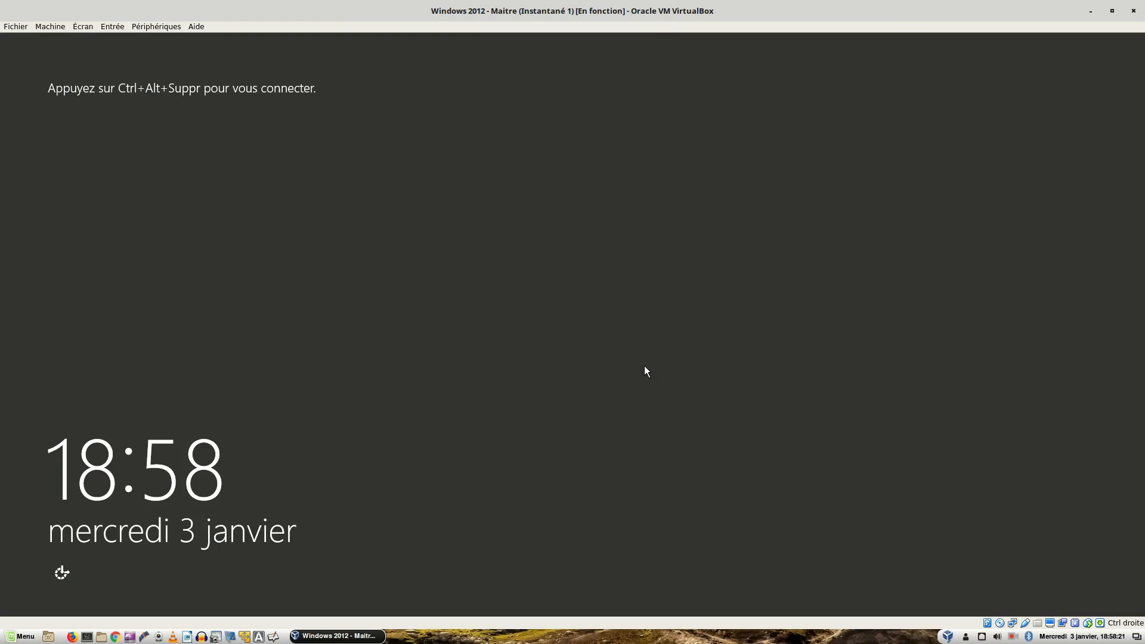
Sign in to the Windows Server 2012 R2 VM with the NETSYSTEM Administrateur password
{"action": "key", "text": "ctrl+alt+Left"}
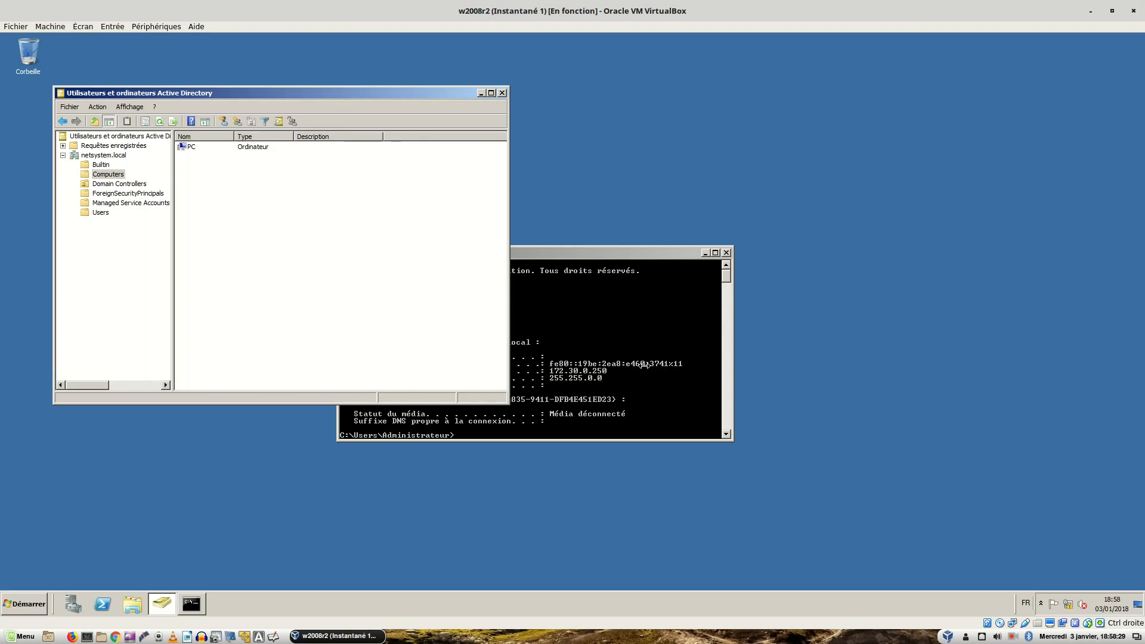
{"action": "key", "text": "Control_R"}
{"action": "key", "text": "ctrl+alt+Right"}
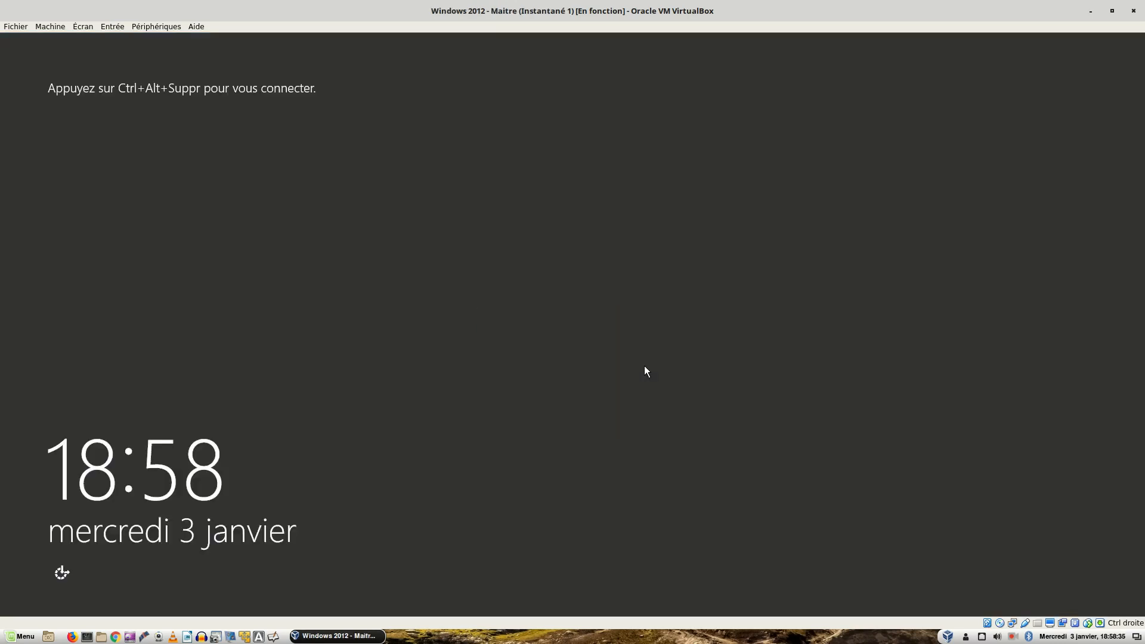
{"action": "key", "text": "Control_R+Delete"}
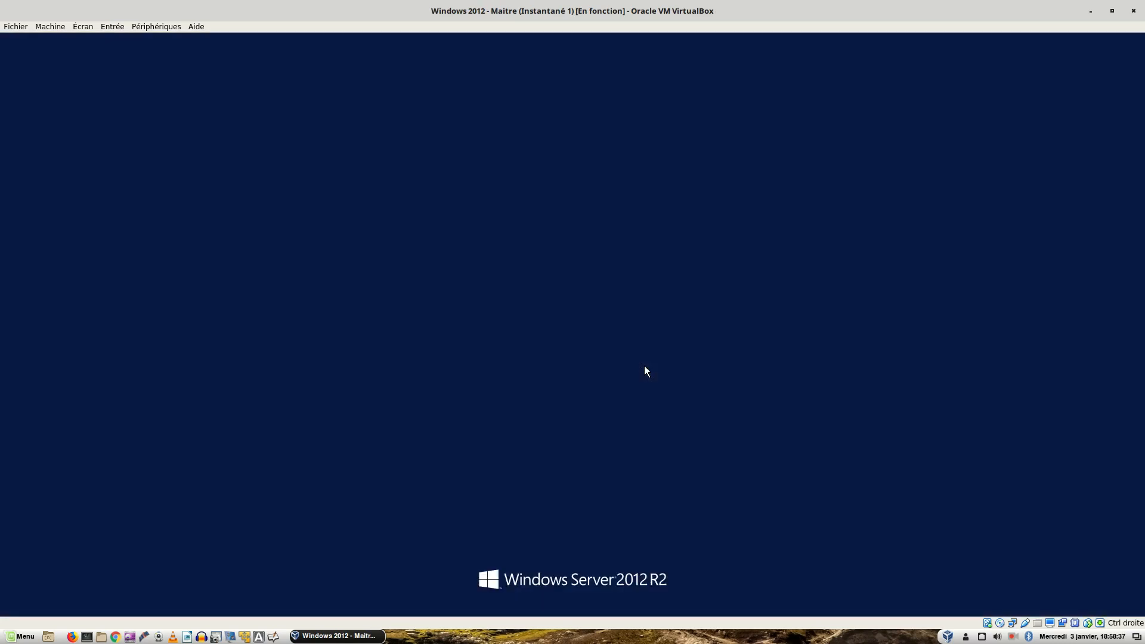
{"action": "type", "text": "*********"}
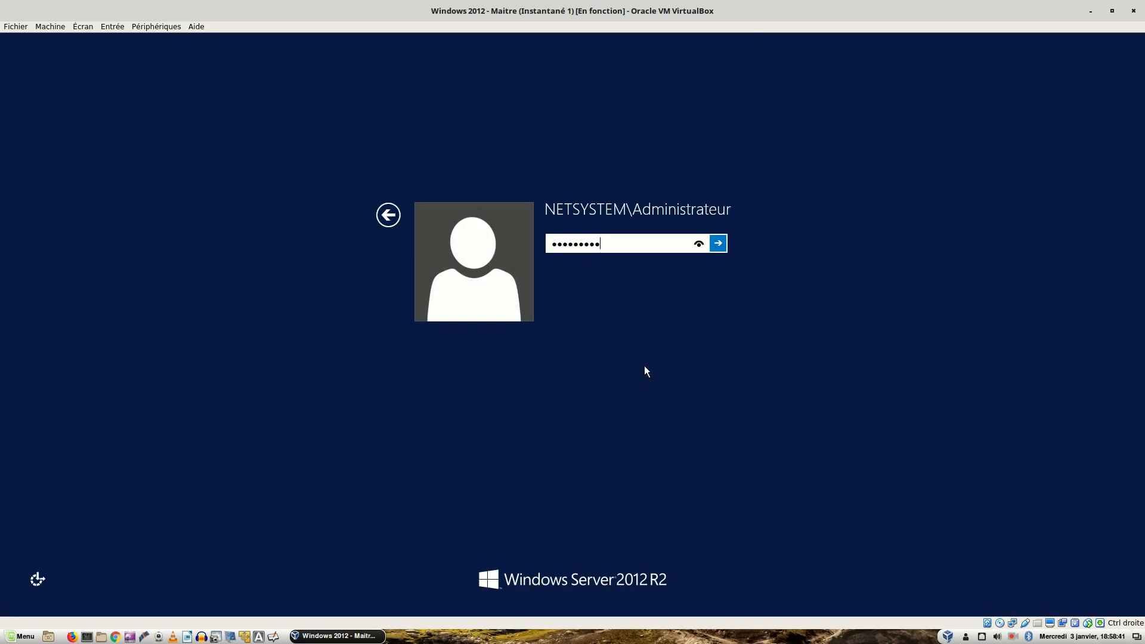
{"action": "key", "text": "Return"}
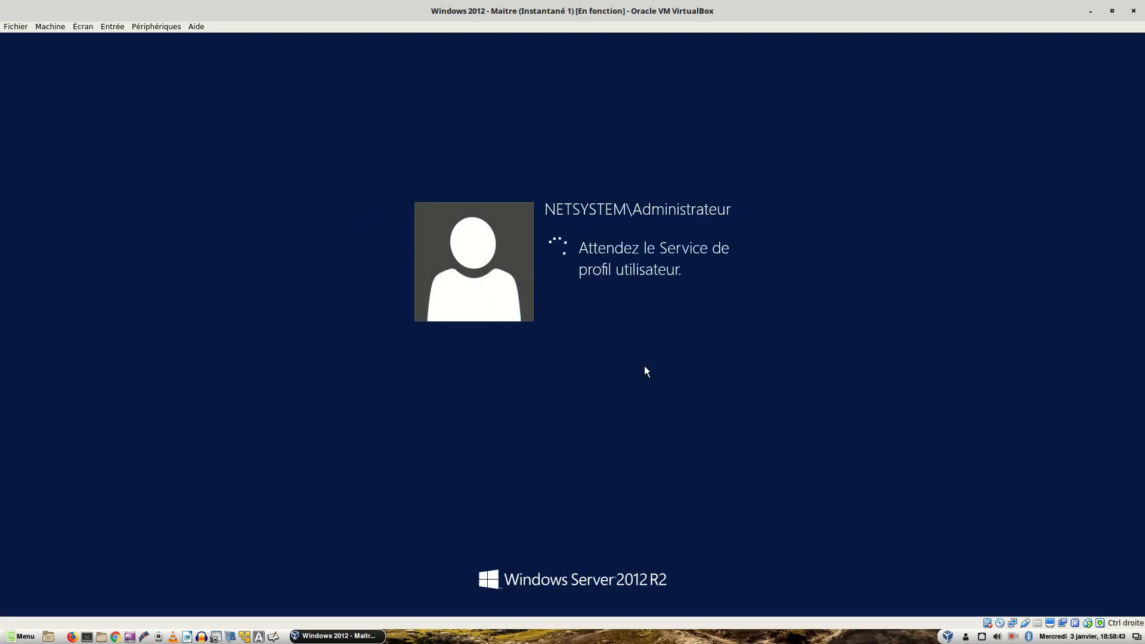
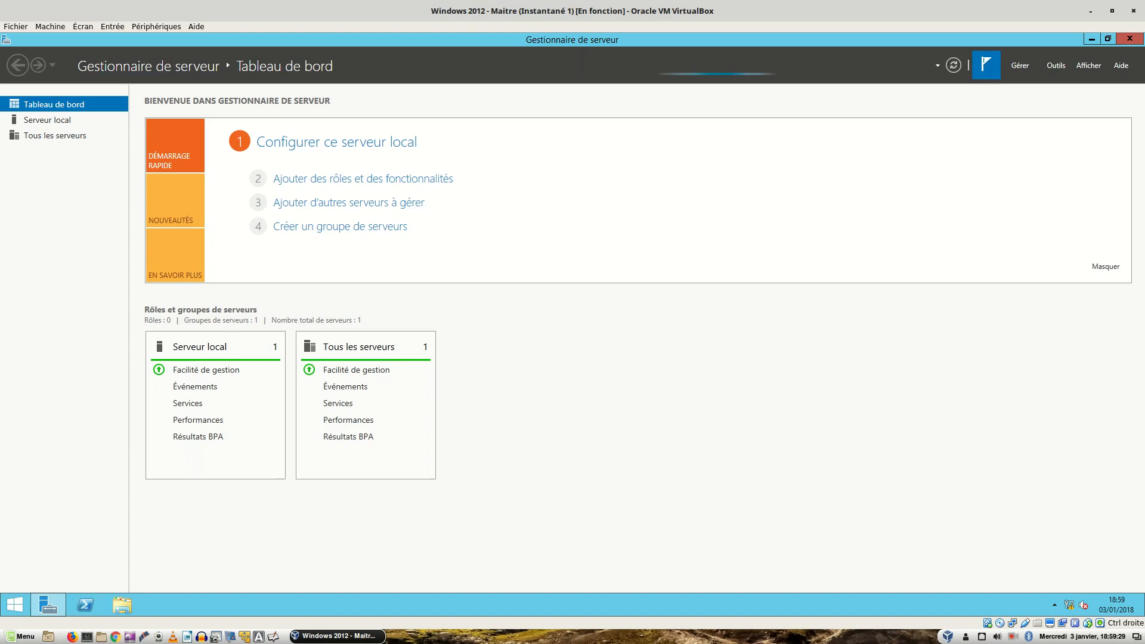
Wait for the Server Manager dashboard to refresh and show the AD DS, DNS and Services de fichiers tiles
{"action": "mouse_move", "coordinate": [337, 636]}
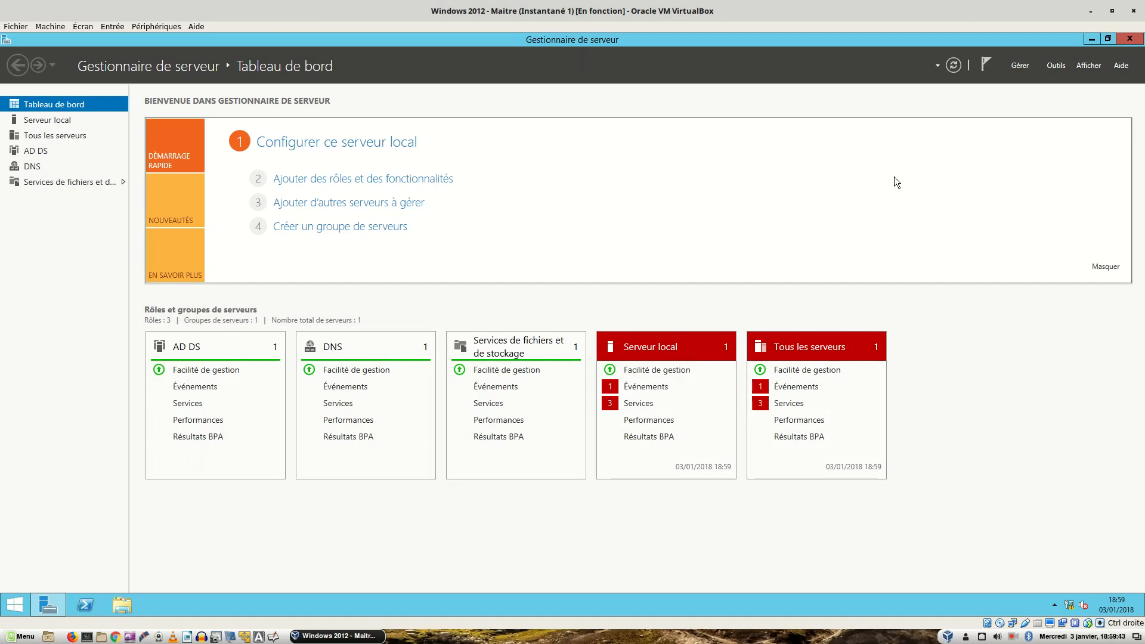
Launch Utilisateurs et ordinateurs Active Directory from the Server Manager Outils menu
{"action": "left_click", "coordinate": [1055, 64]}
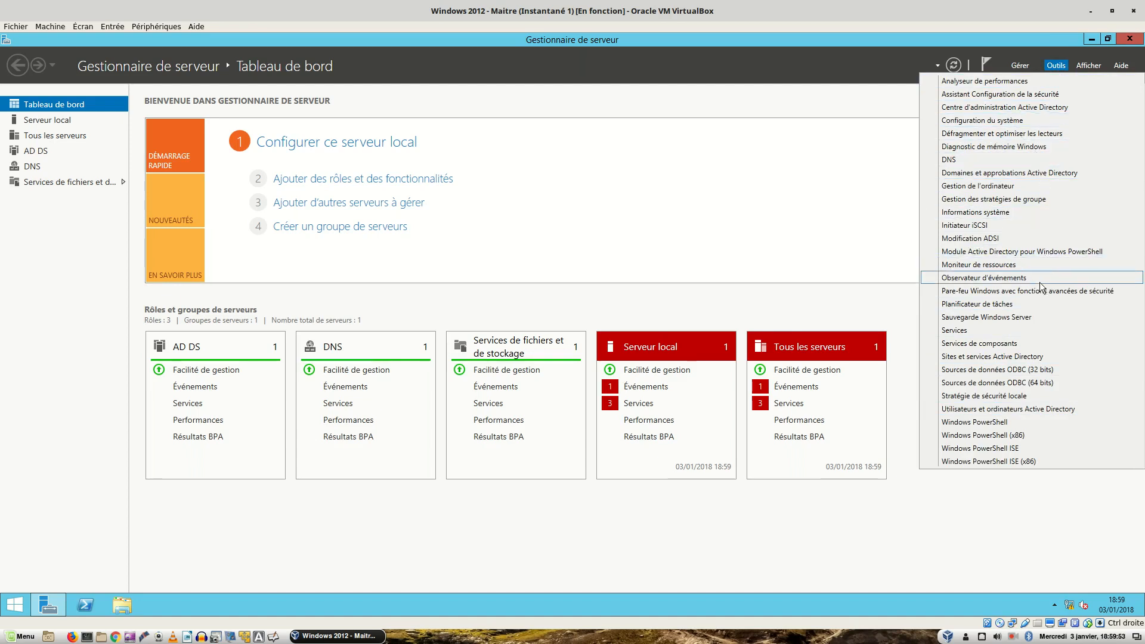
{"action": "left_click", "coordinate": [1008, 410]}
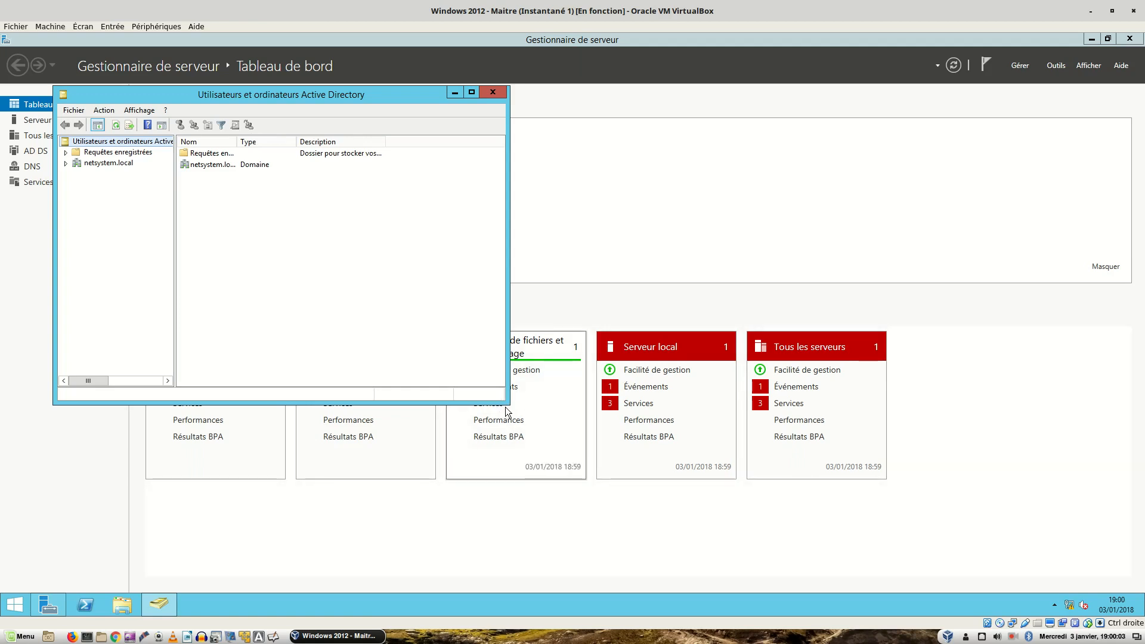
Enlarge the console, expand netsystem.local and show both controllers' full names in Domain Controllers
{"action": "left_click_drag", "start_coordinate": [506, 401], "coordinate": [736, 512]}
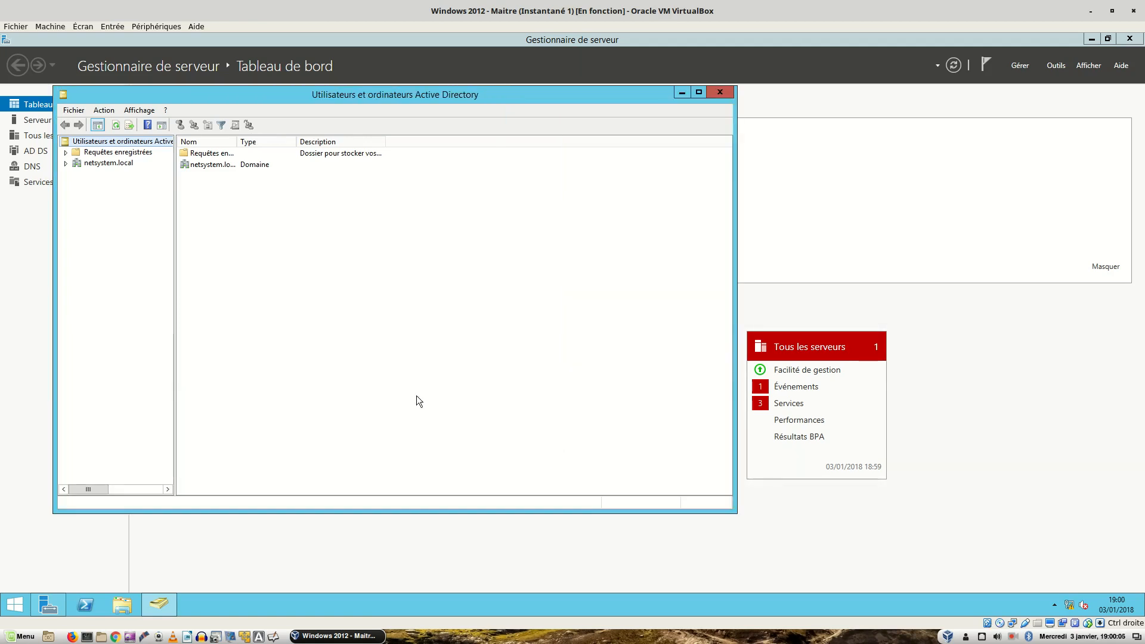
{"action": "left_click", "coordinate": [109, 163]}
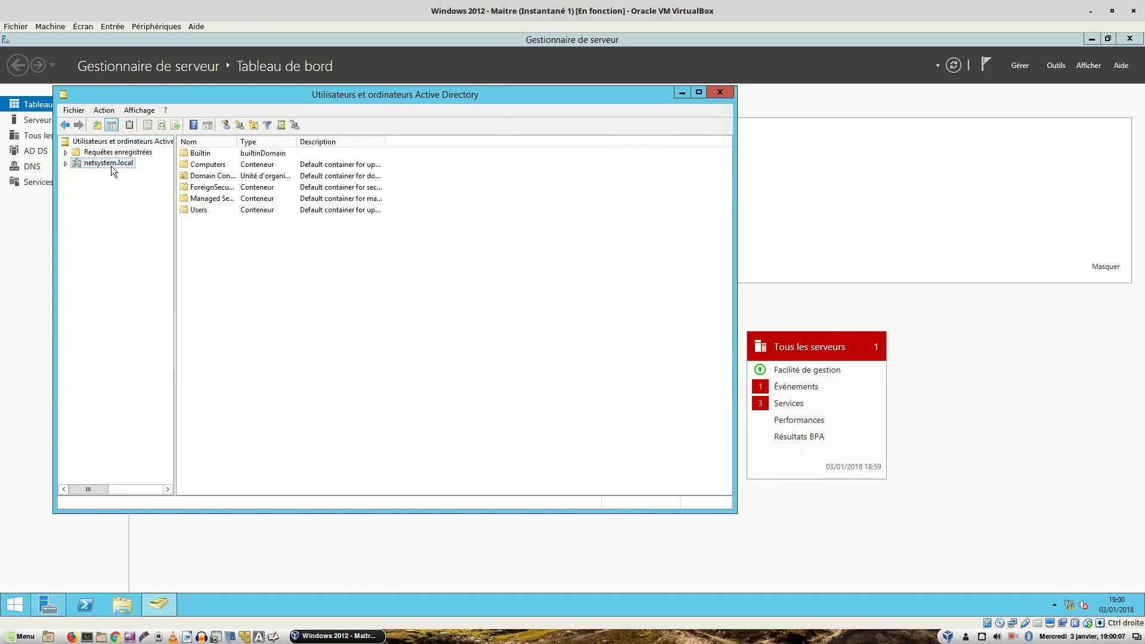
{"action": "double_click", "coordinate": [215, 175]}
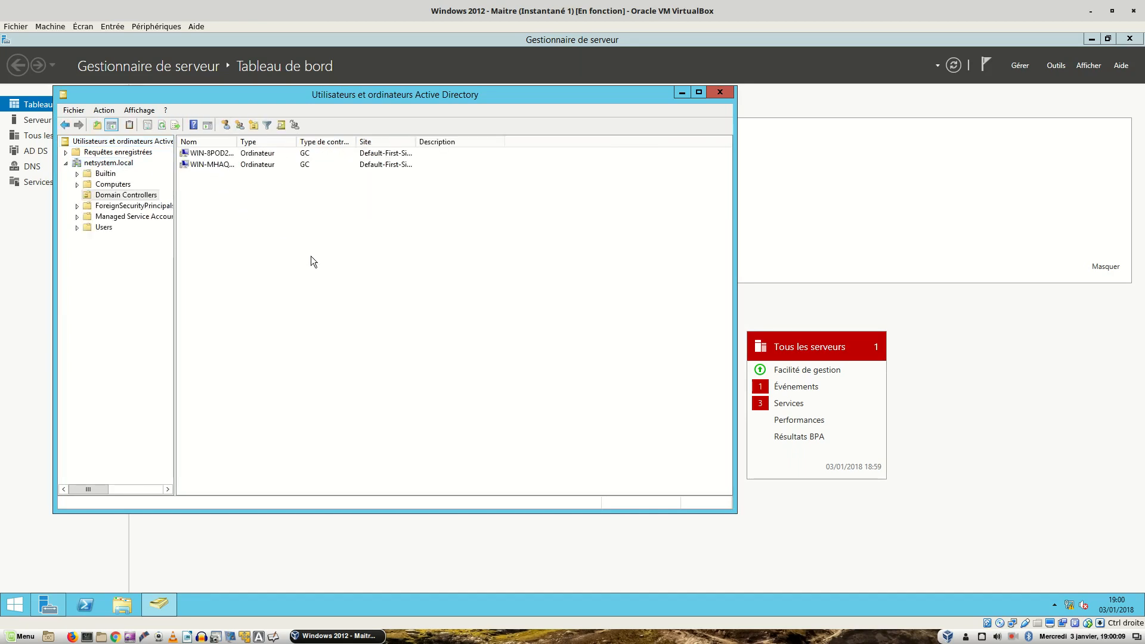
{"action": "left_click_drag", "start_coordinate": [237, 141], "coordinate": [303, 143]}
Review the Computers, Builtin and Users containers, then close ADUC and Server Manager
{"action": "left_click", "coordinate": [112, 184]}
{"action": "left_click", "coordinate": [106, 173]}
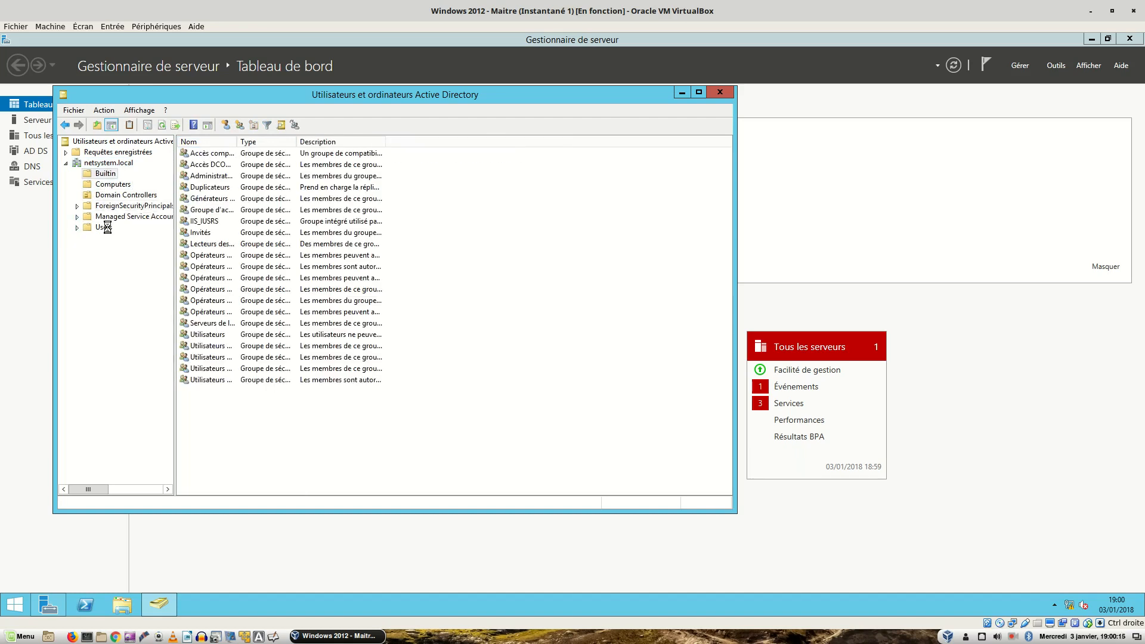
{"action": "left_click", "coordinate": [104, 228]}
{"action": "left_click_drag", "start_coordinate": [234, 138], "coordinate": [355, 140]}
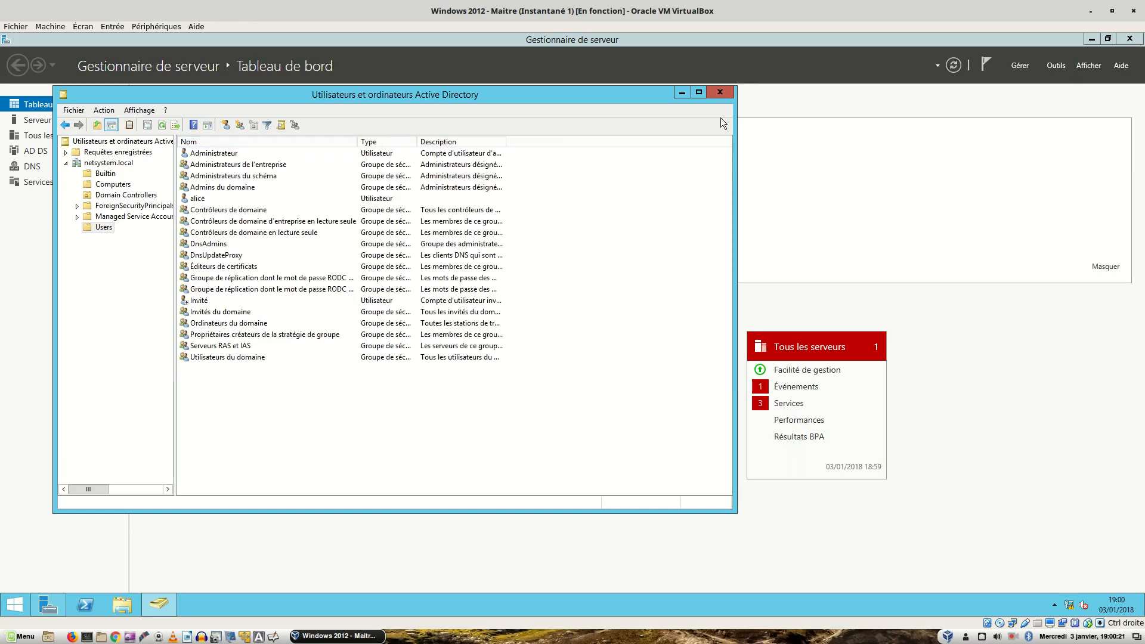
{"action": "left_click", "coordinate": [721, 92]}
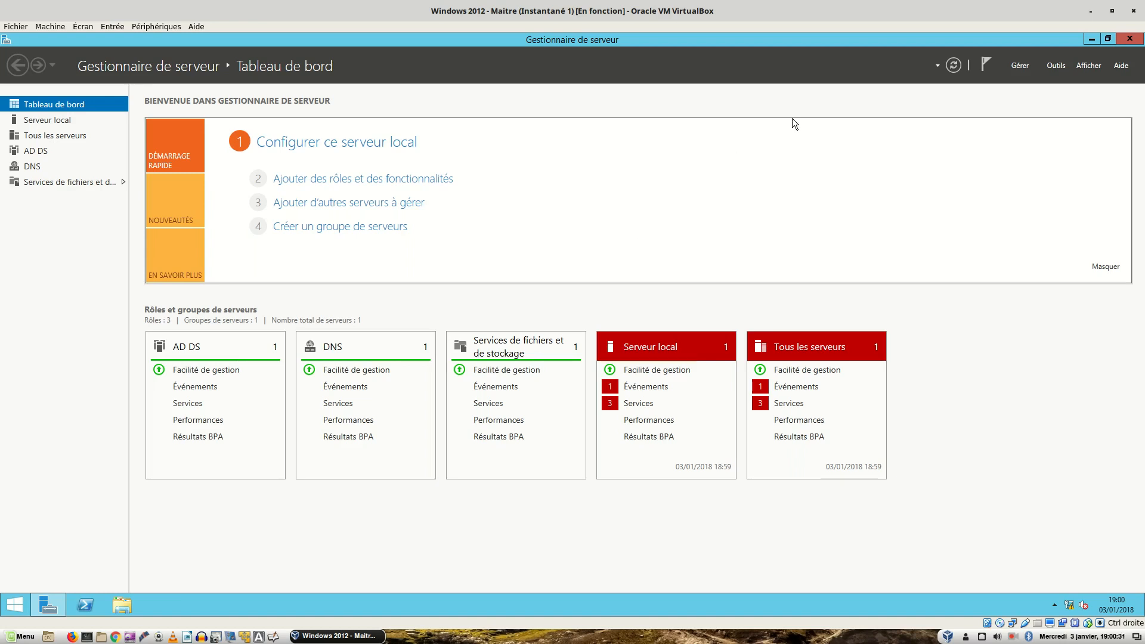
{"action": "left_click", "coordinate": [1132, 39]}
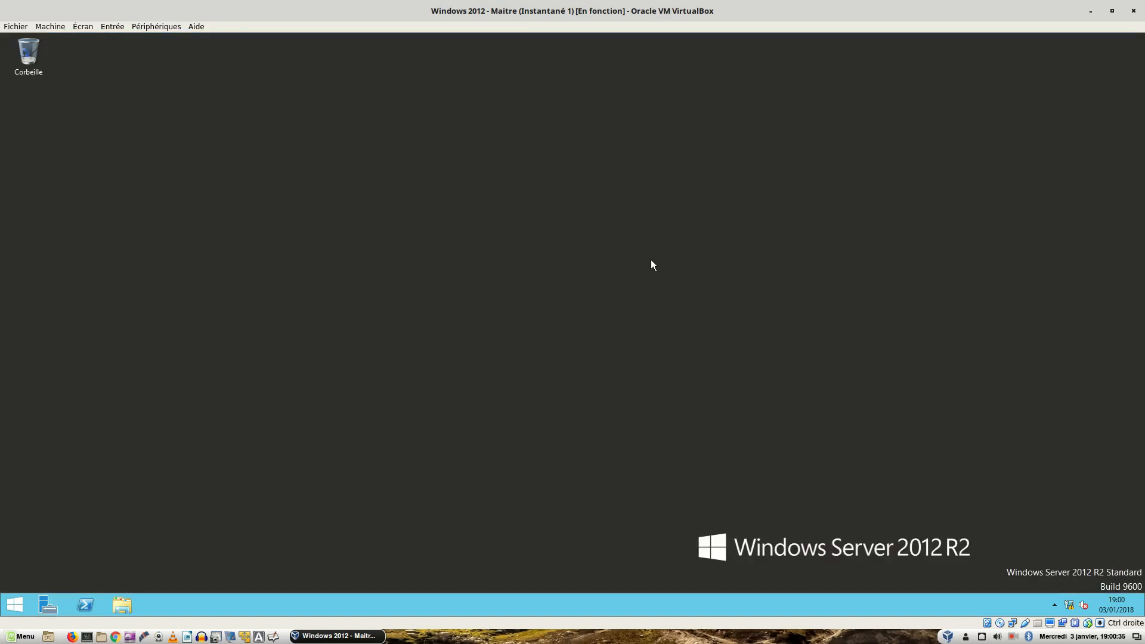